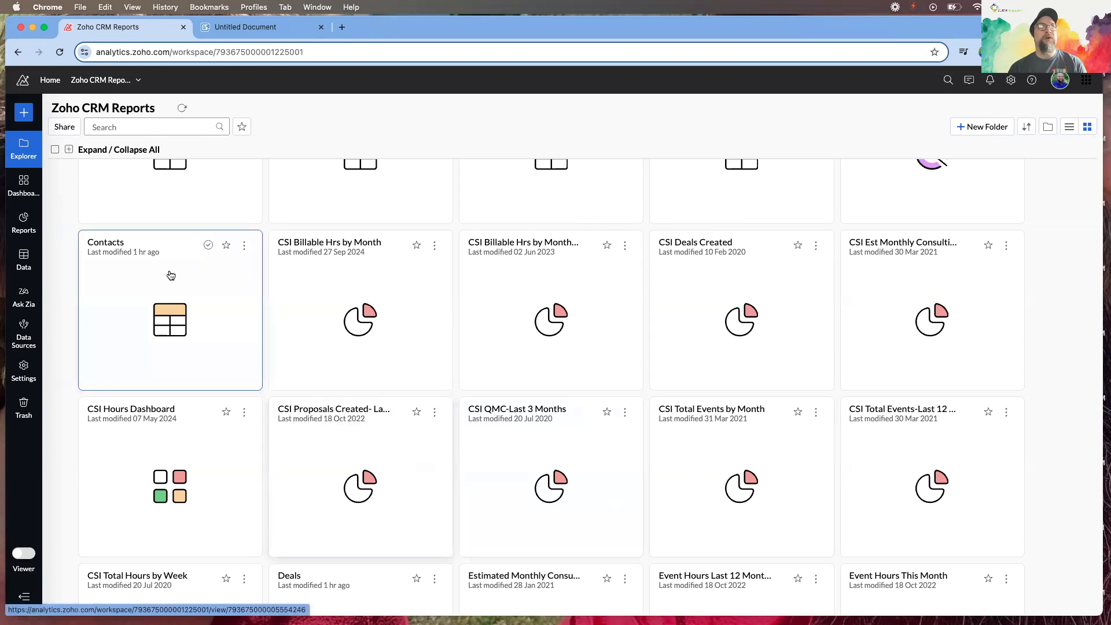
Start a new query table from the + Create menu's Query Table option
left_click(23, 114)
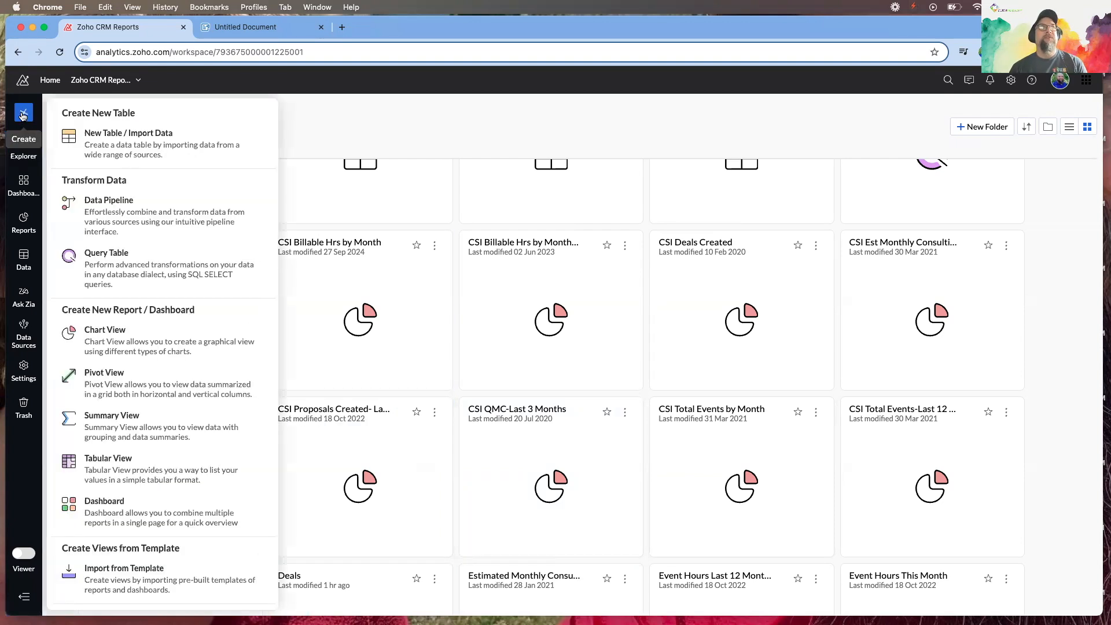
left_click(110, 258)
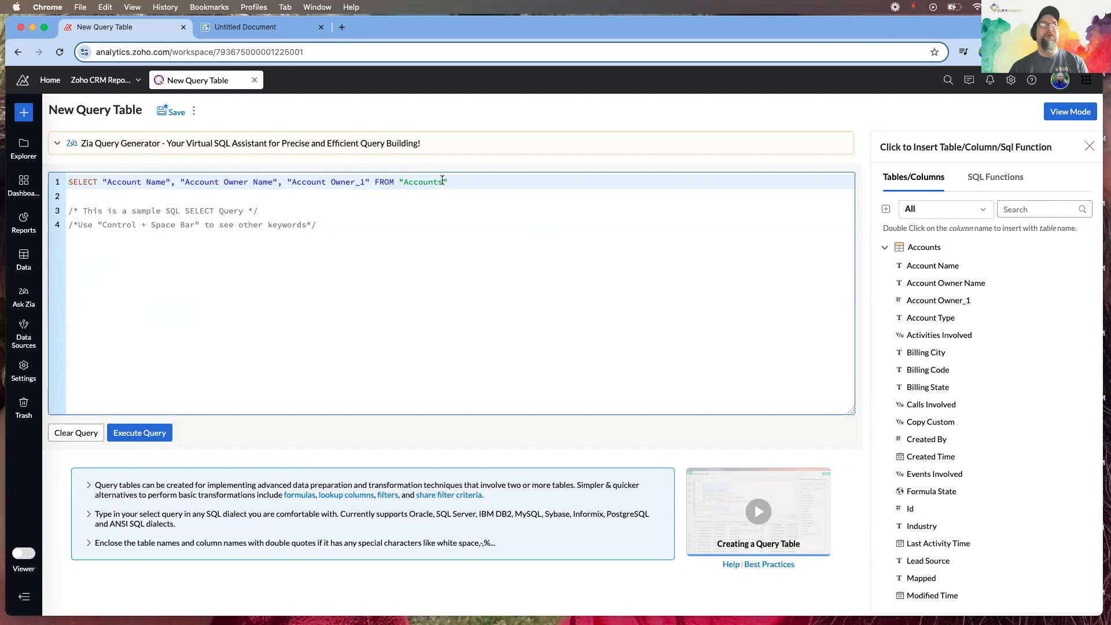
Expand Ask Zia and delete the sample SELECT on the Accounts table
left_click(58, 146)
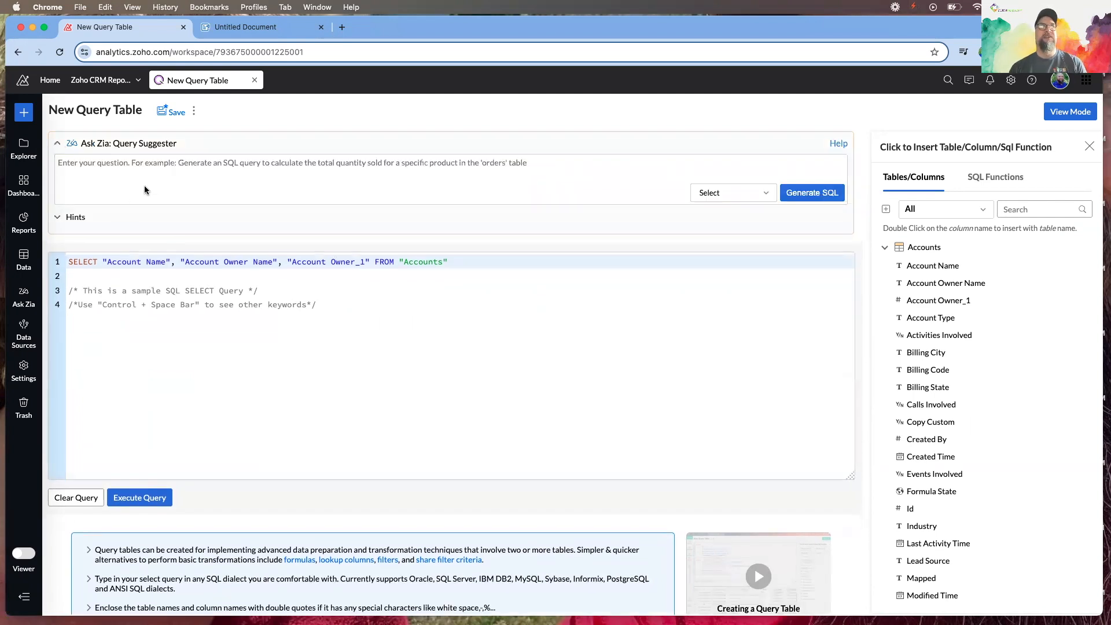
left_click_drag(455, 261, 65, 261)
key("BackSpace")
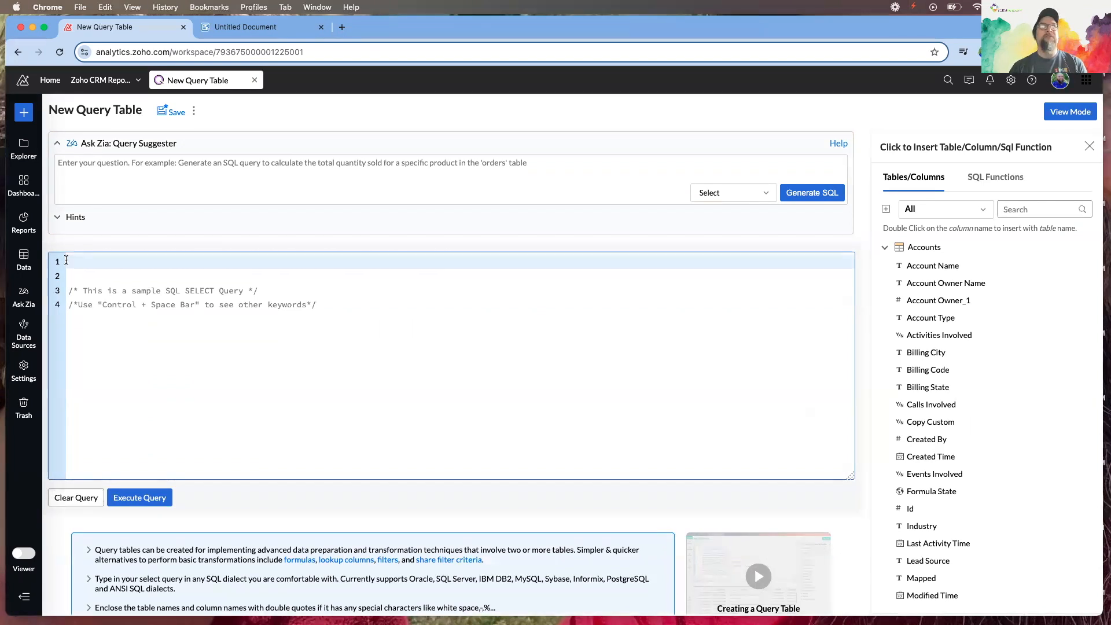
Ask Zia for a SQL query on Meetings filtered by the host's name and generate it
left_click(129, 178)
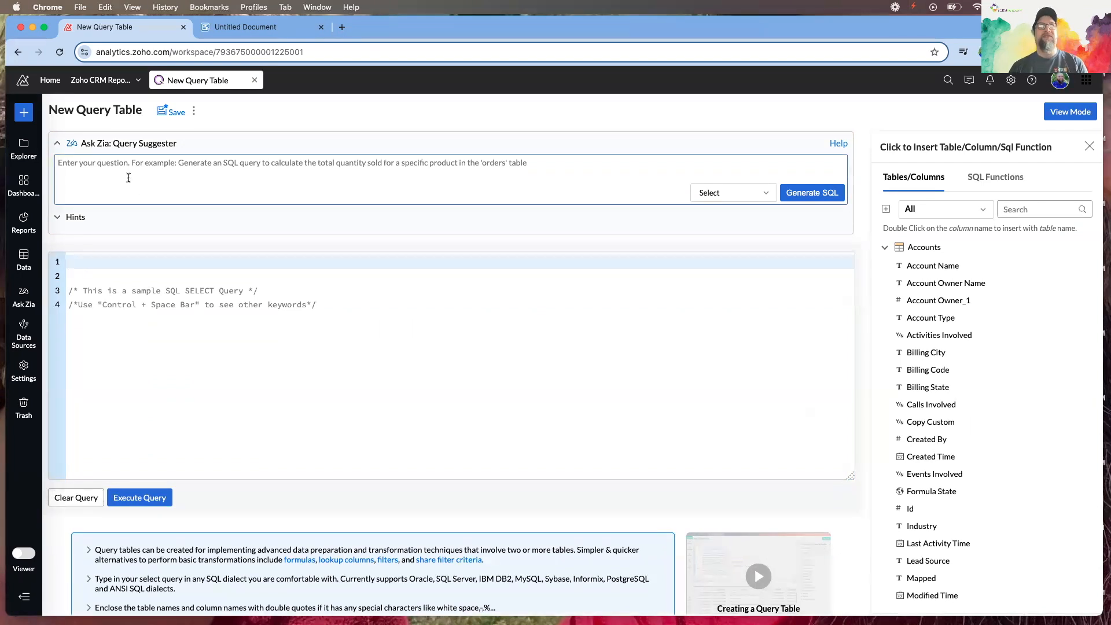
type("Generate an SQL query to ")
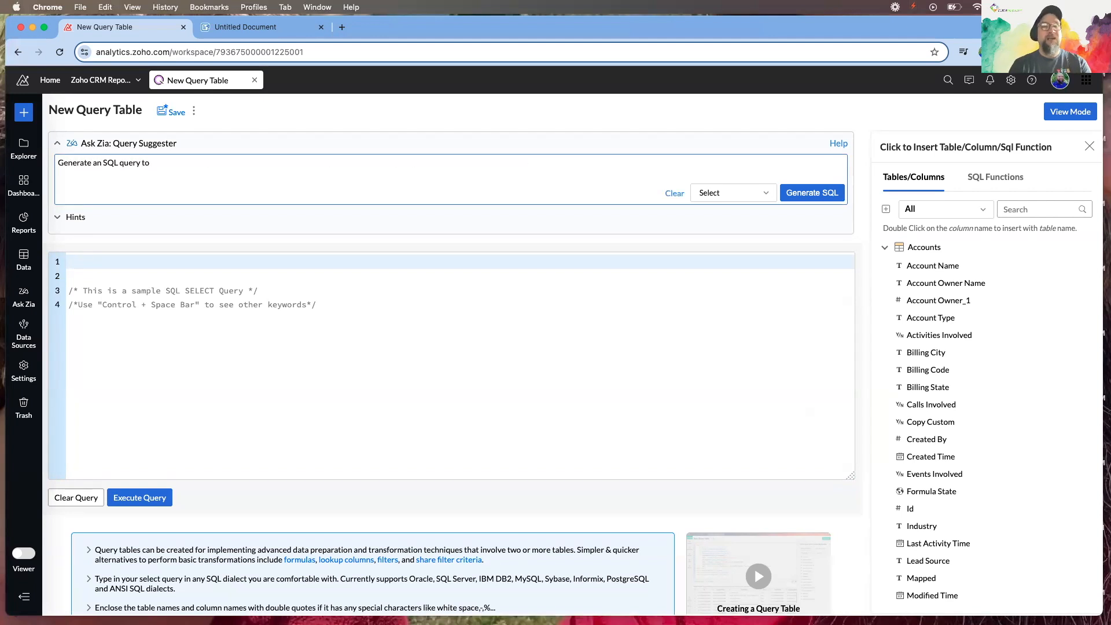
type("show")
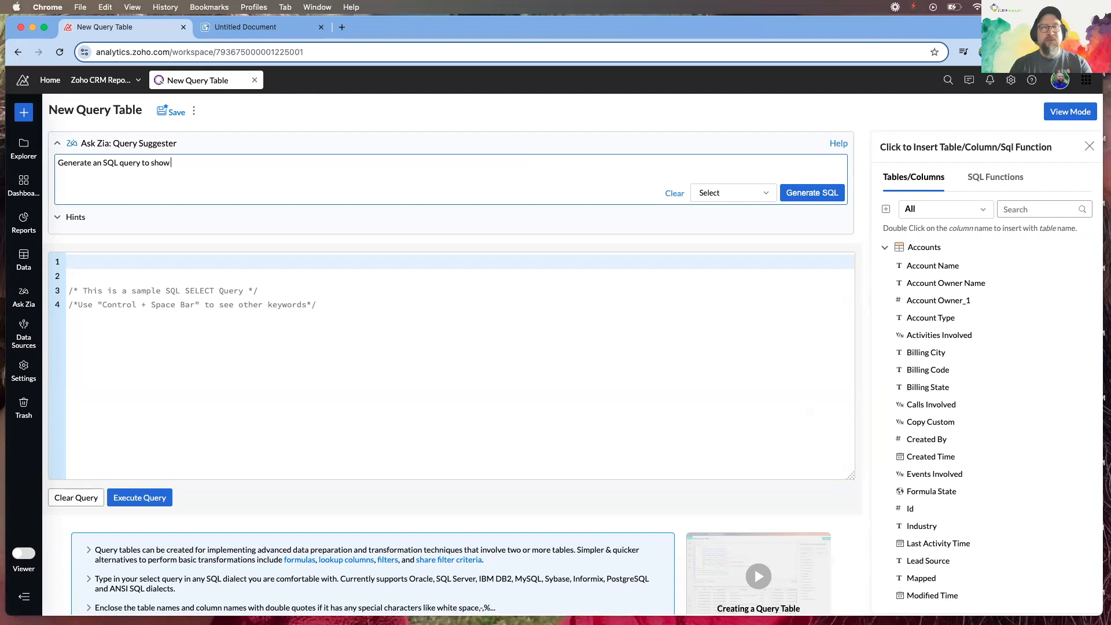
type(" all of the Meetings that cont")
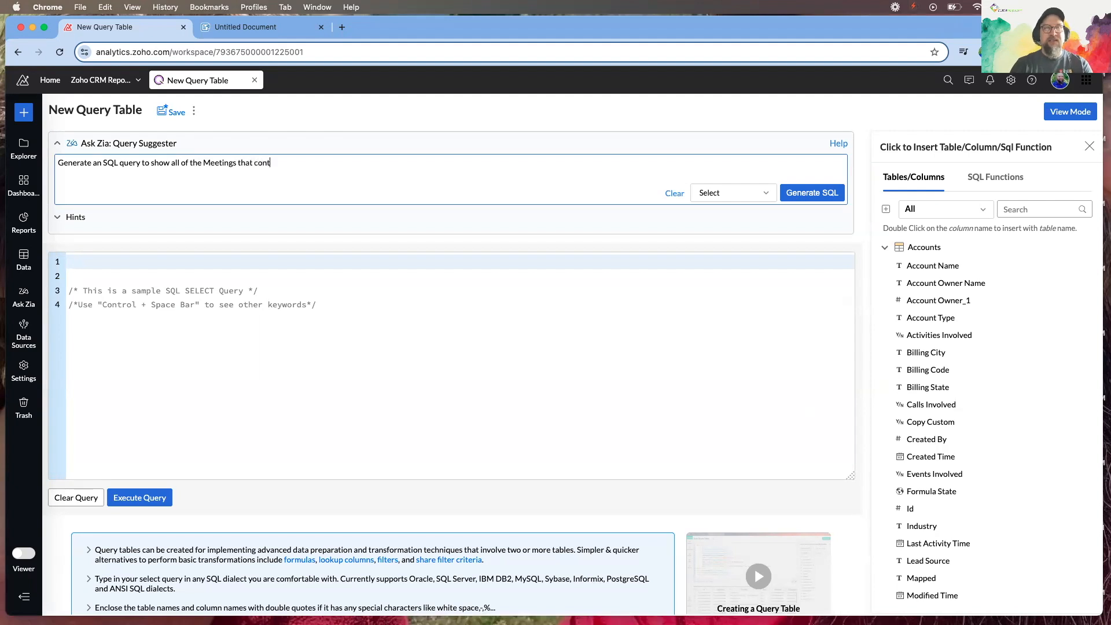
type("ain the Host")
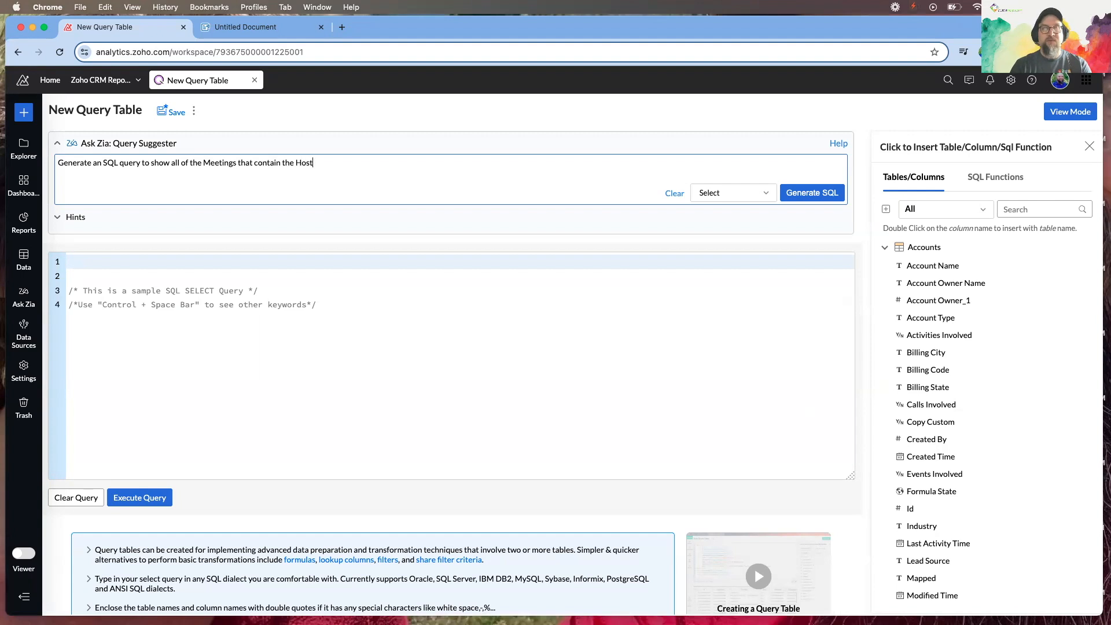
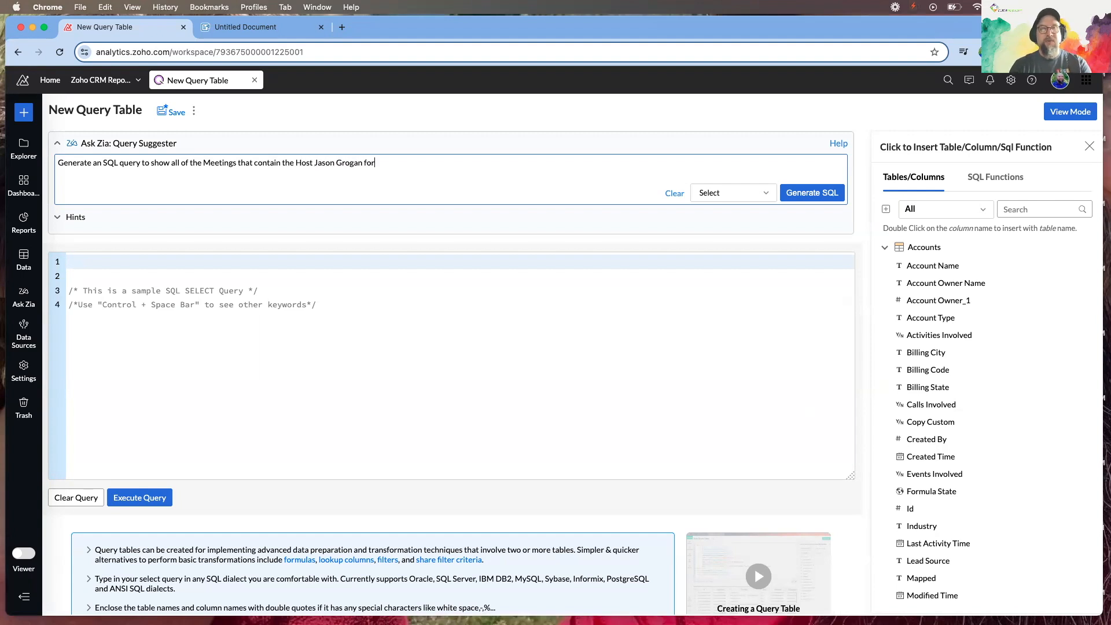
type(" the meetings with the Type of SiH")
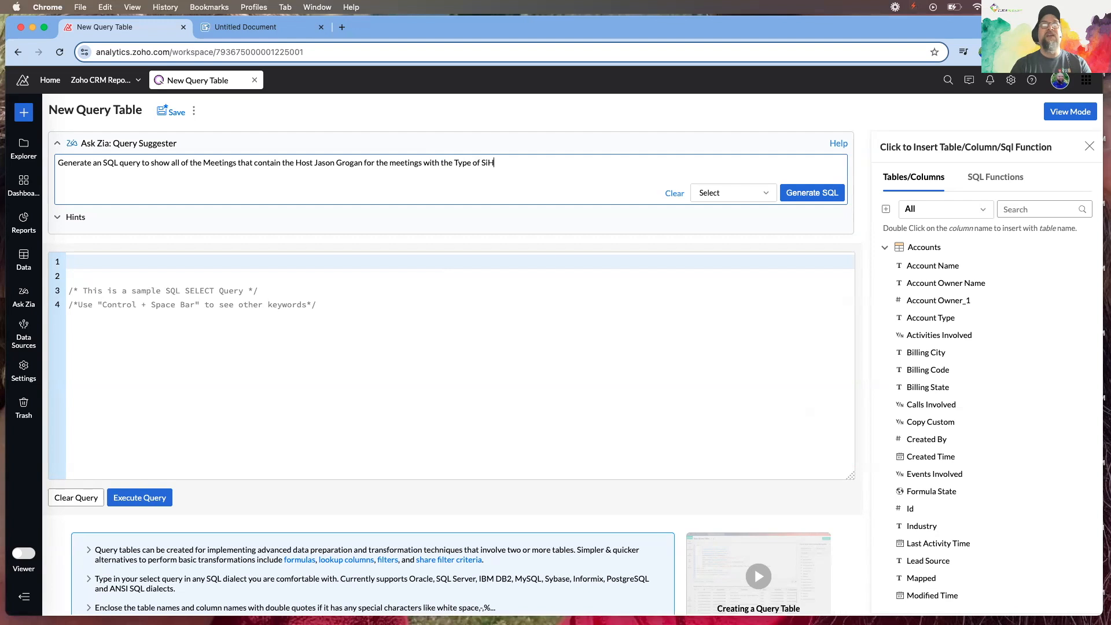
left_click(804, 194)
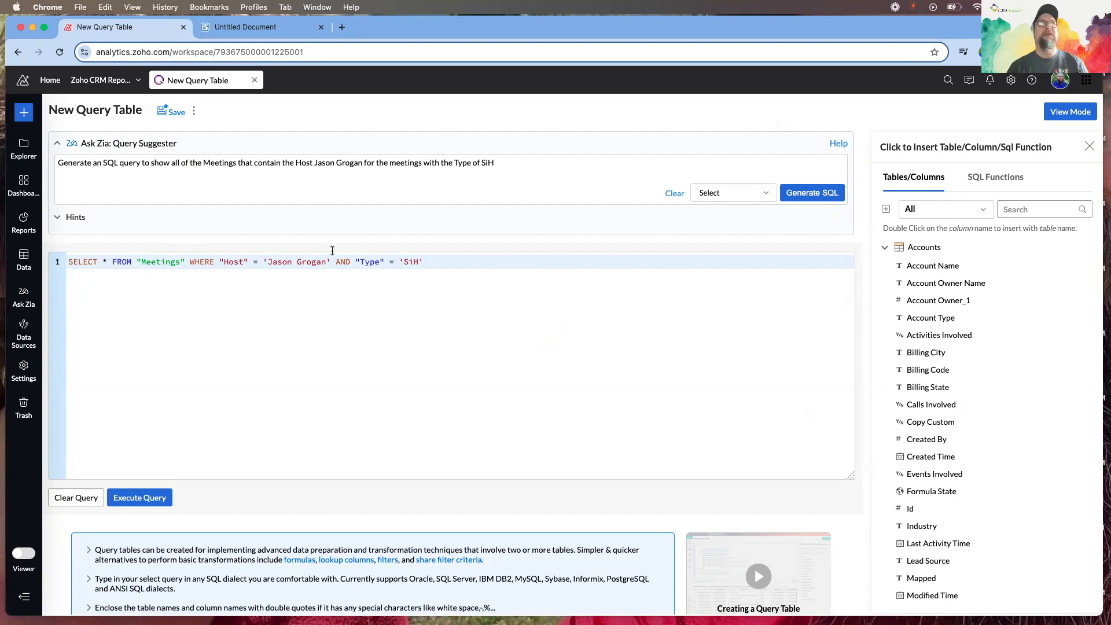
Run the Zia query, which fails on invalid column 'Host', then browse the Meetings columns
left_click(140, 499)
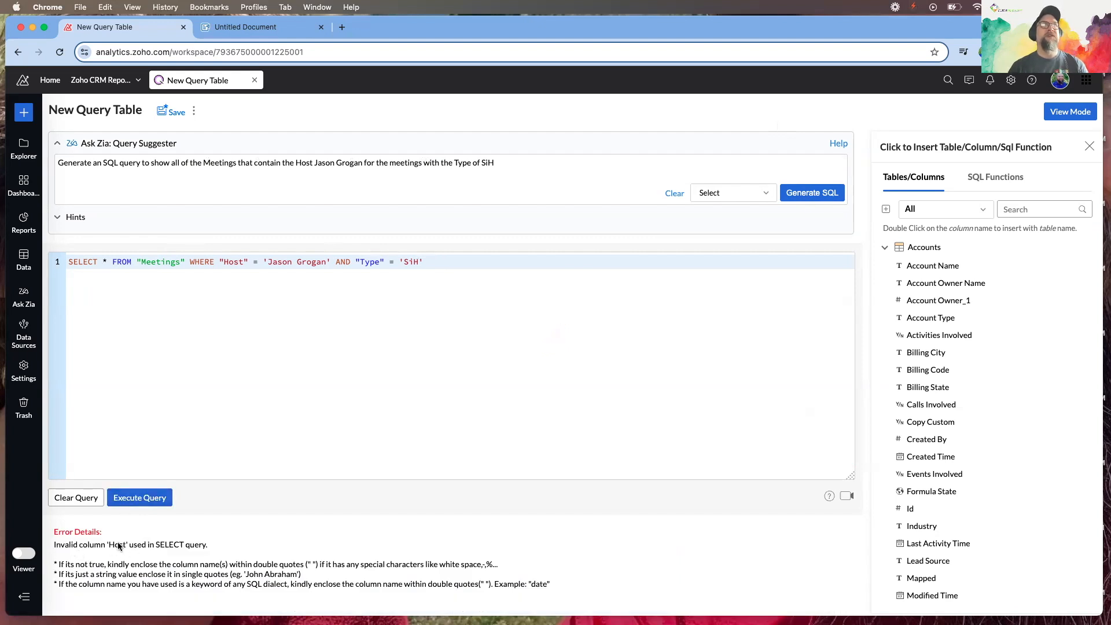
left_click(885, 247)
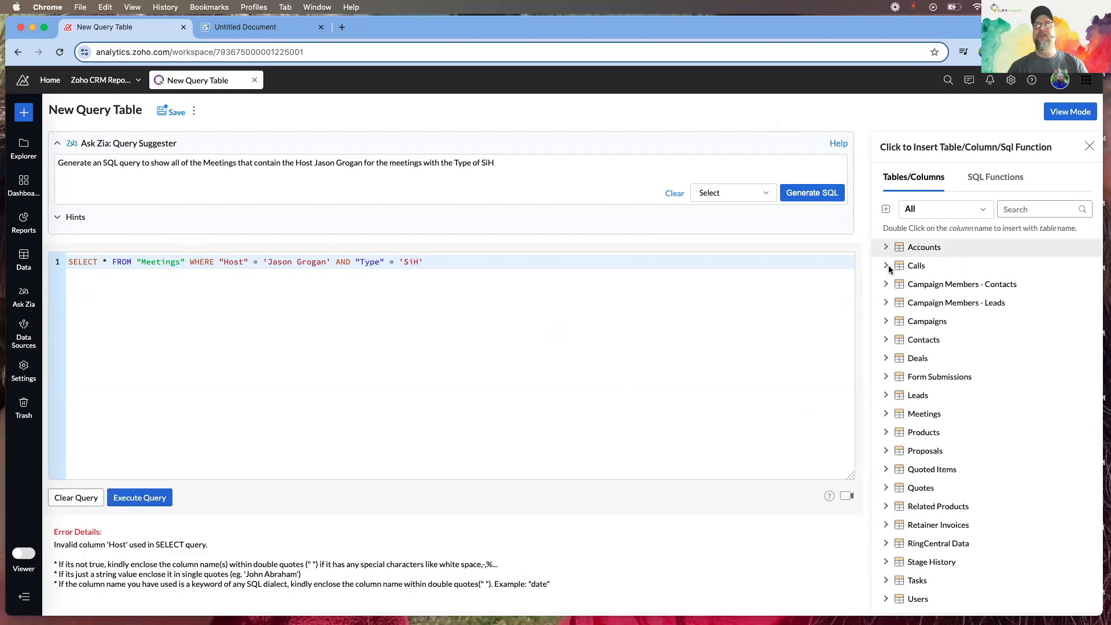
left_click(886, 414)
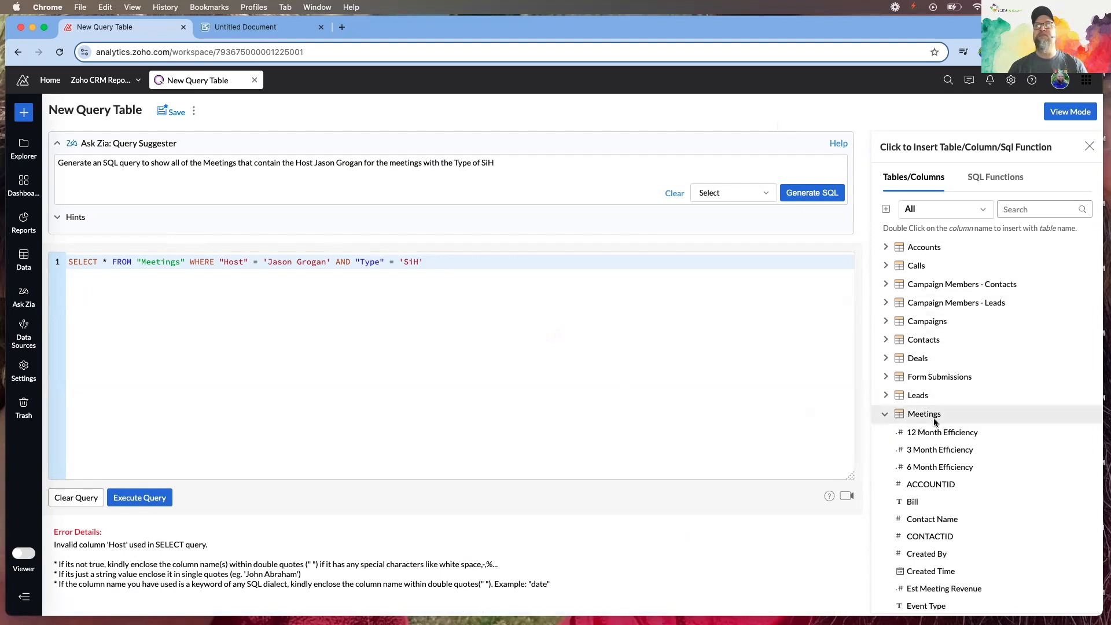
scroll(928, 439, "down", 5)
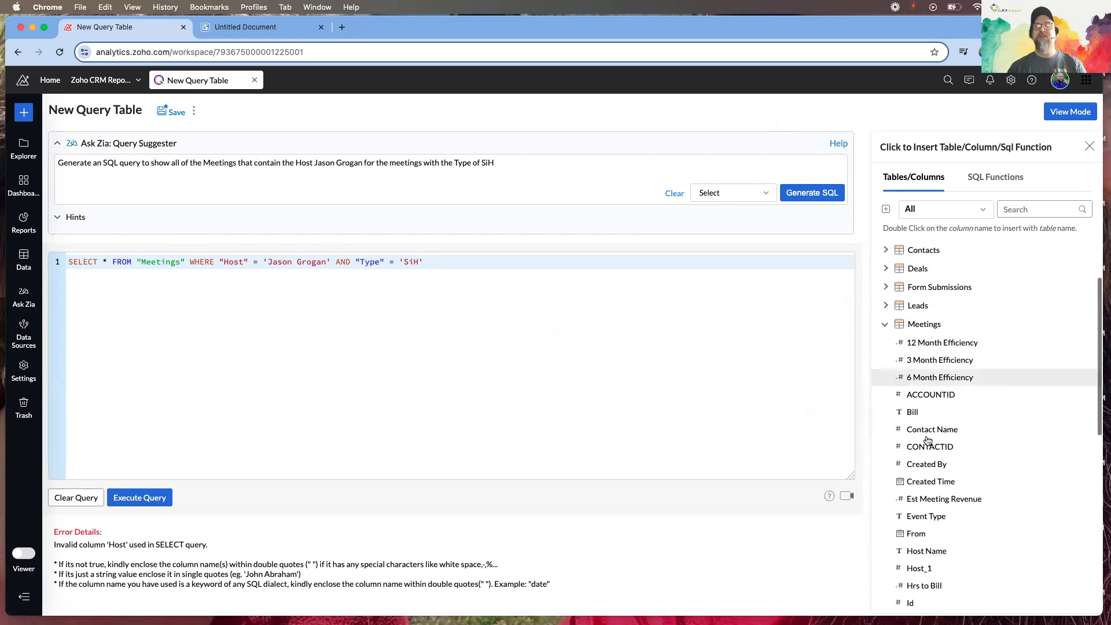
scroll(928, 440, "down", 5)
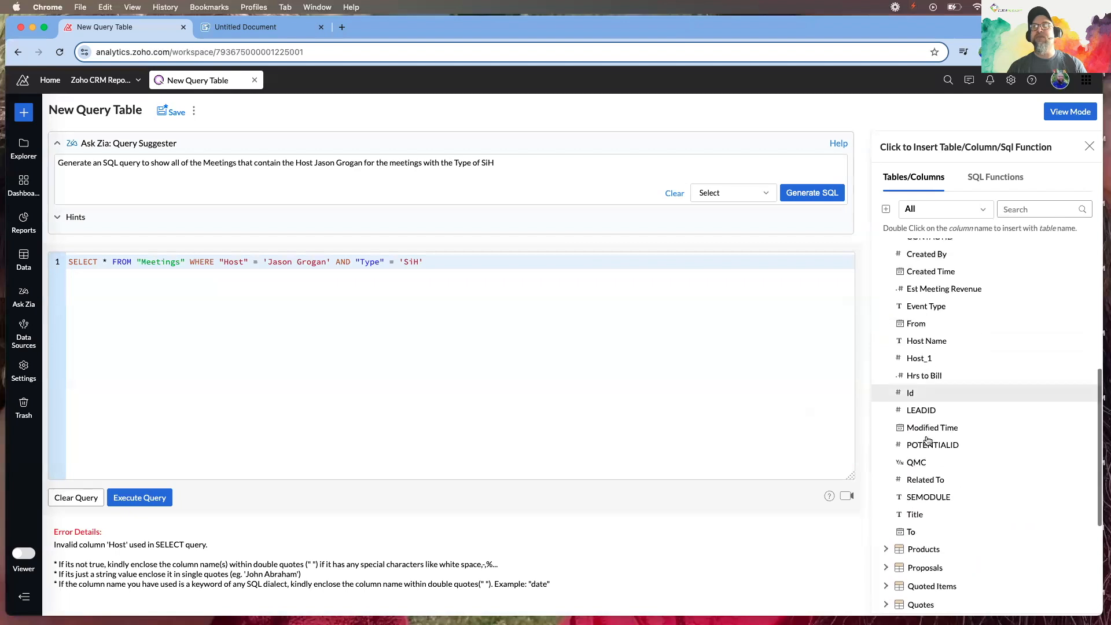
scroll(927, 438, "up", 1)
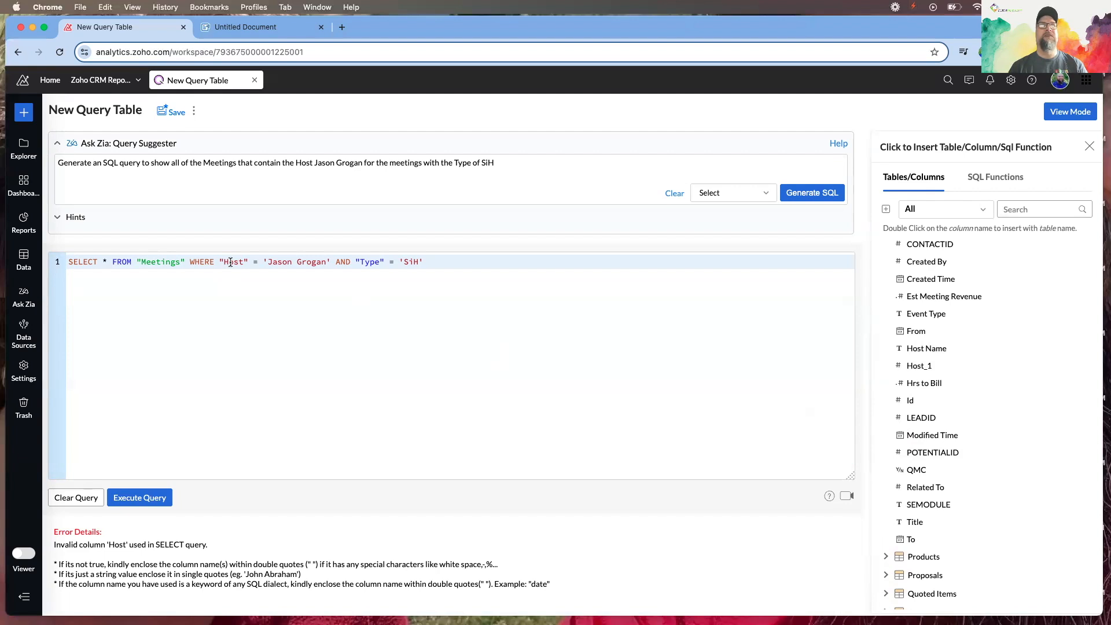
Replace the invalid Host column with "Host Name" and rerun the query
left_click_drag(220, 262, 249, 262)
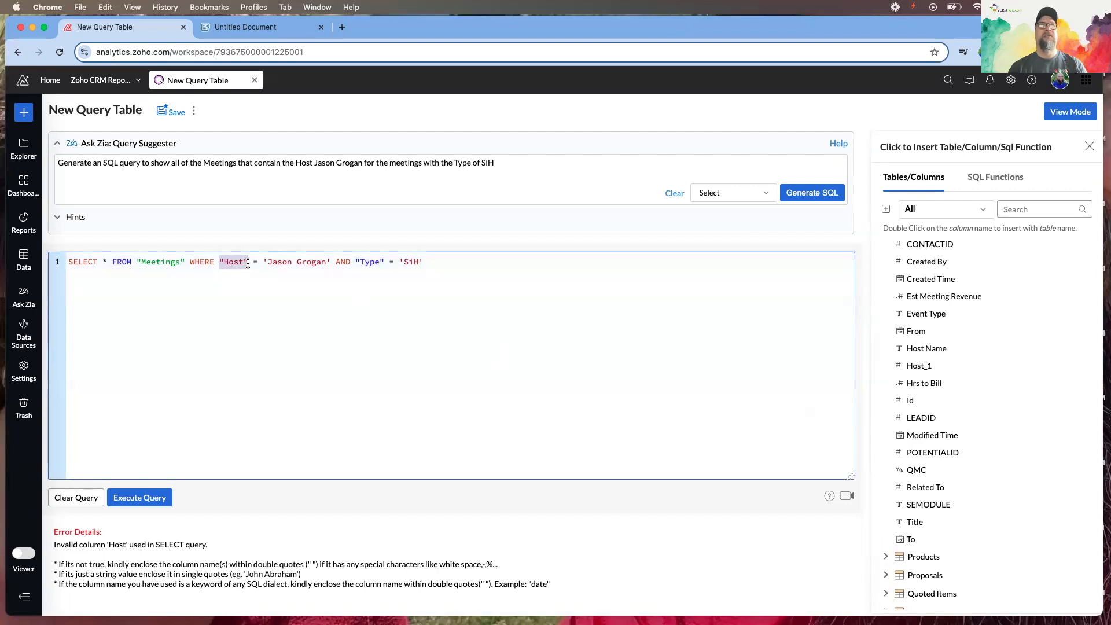
double_click(926, 348)
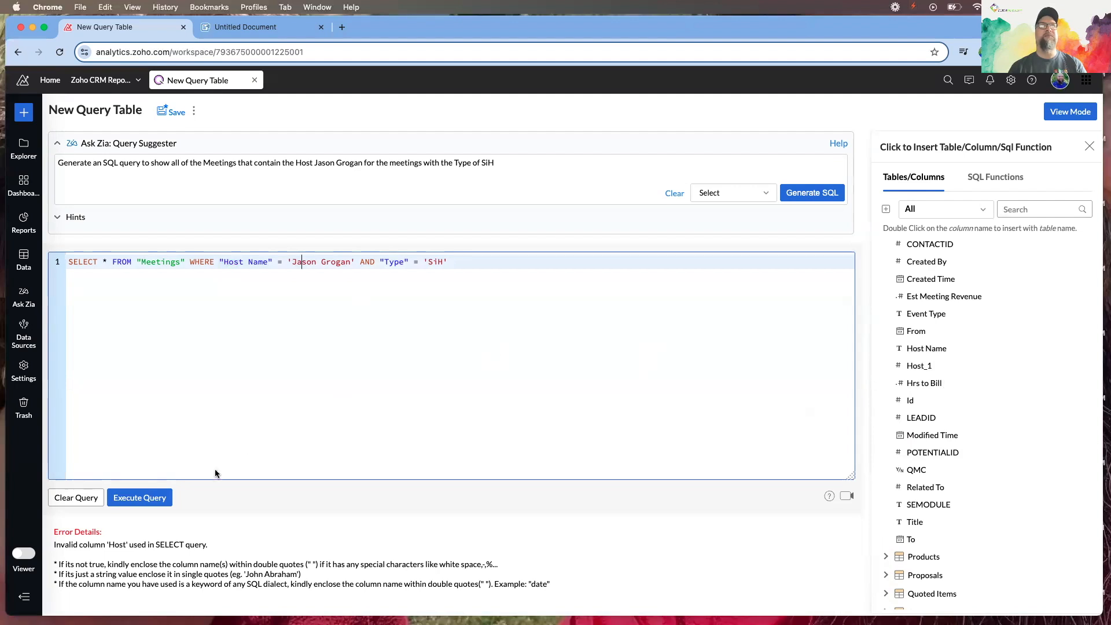
left_click(143, 499)
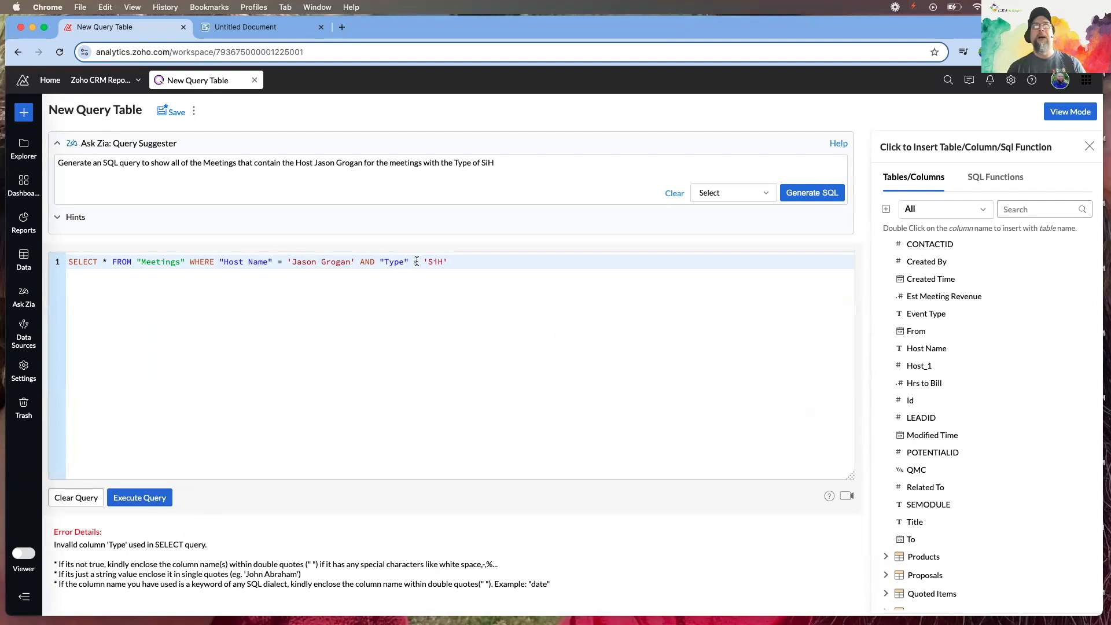
scroll(930, 489, "down", 1)
scroll(930, 490, "up", 1)
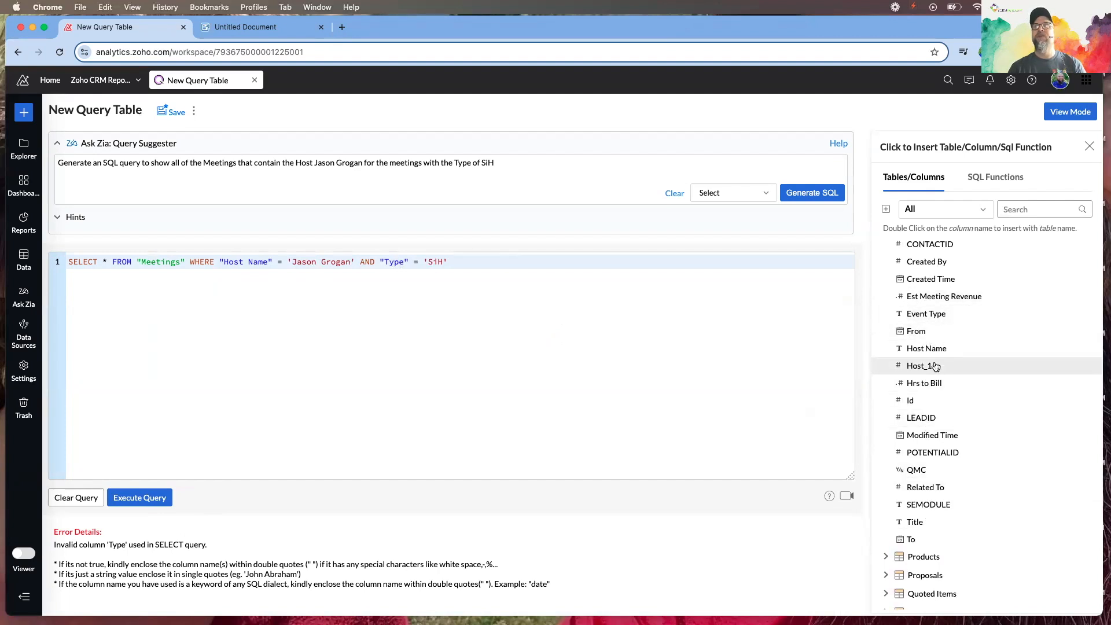
scroll(935, 367, "up", 1)
scroll(933, 365, "down", 2)
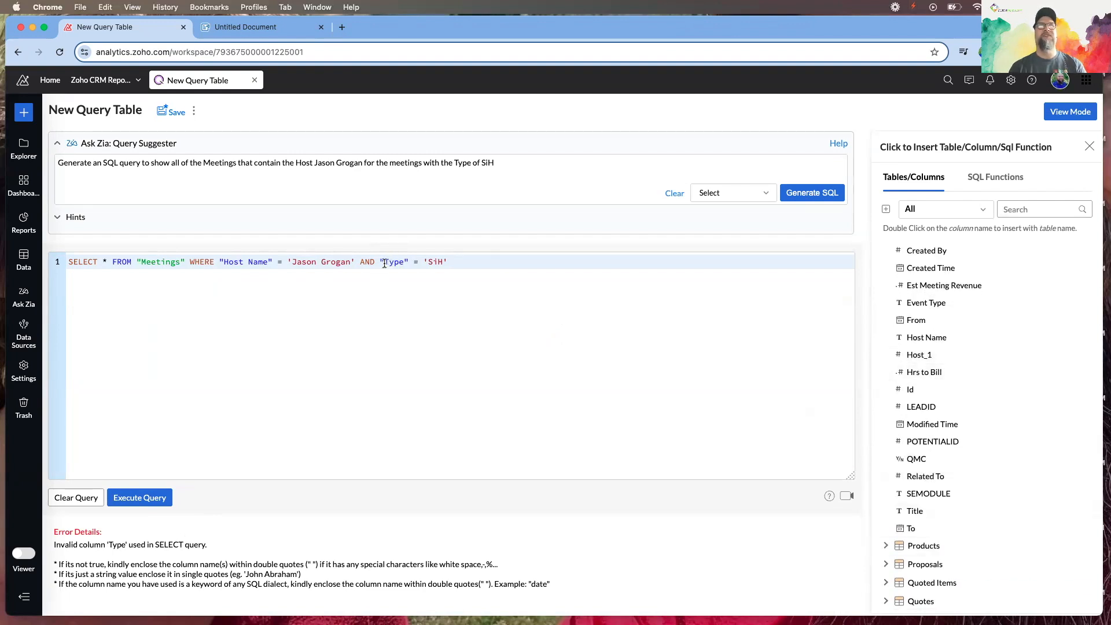
Replace Type with the "Title" column, fix its doubled quotes, and run the query
left_click_drag(385, 263, 406, 263)
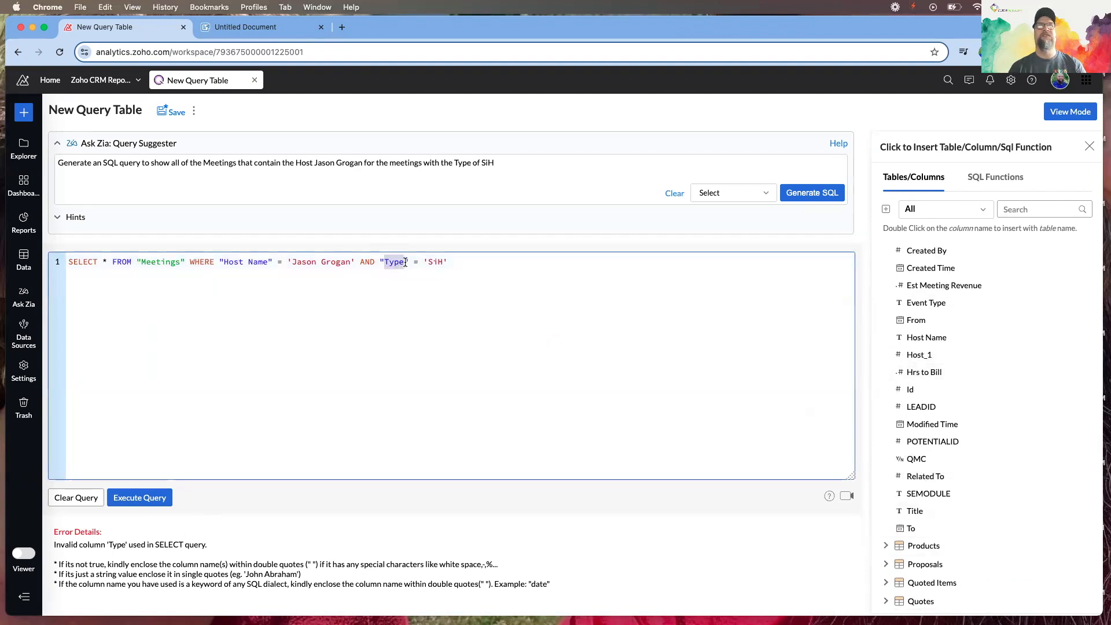
left_click(918, 513)
double_click(918, 513)
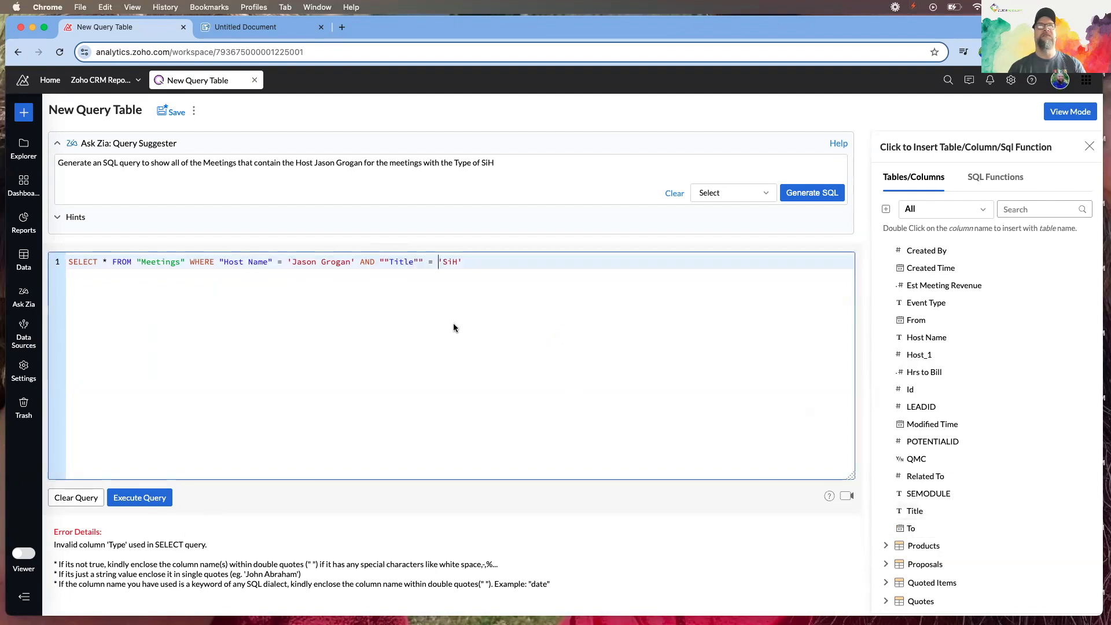
left_click(421, 262)
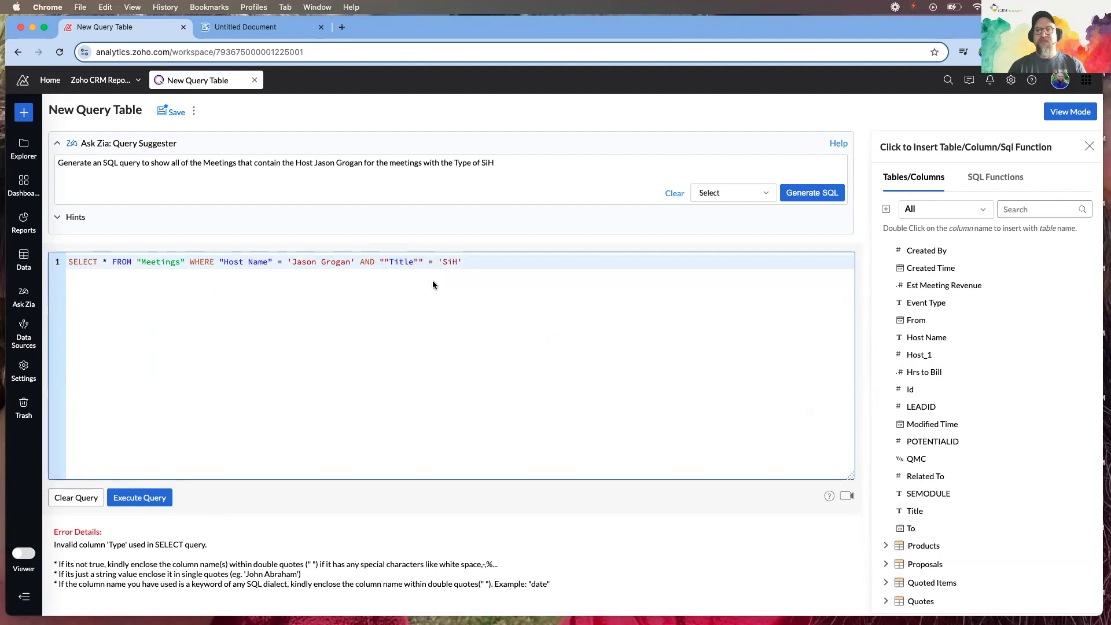
key("BackSpace")
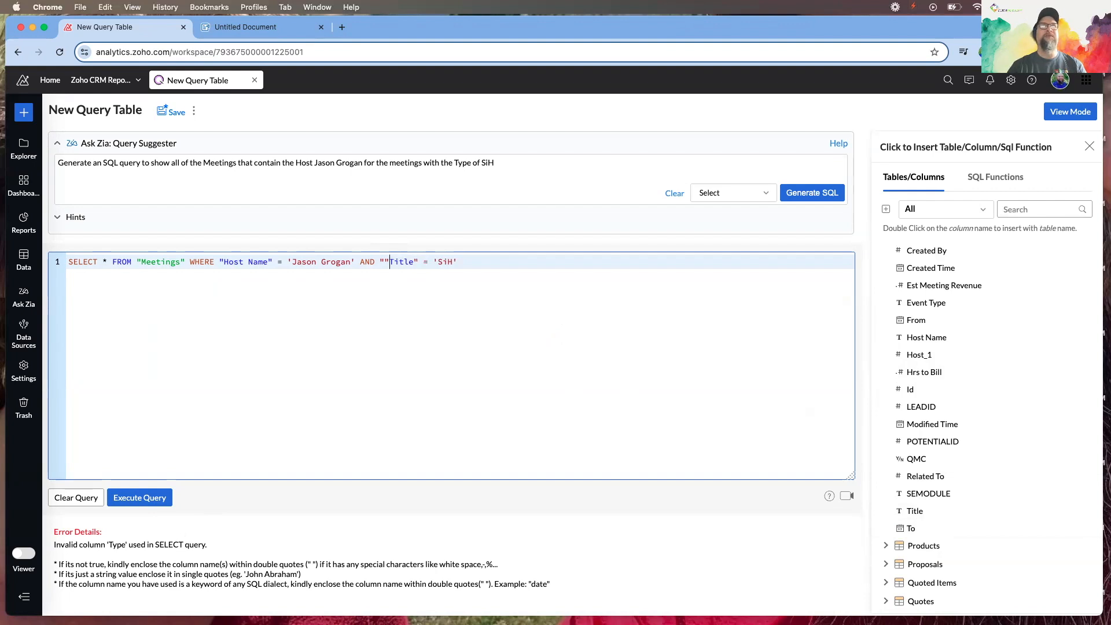
key("BackSpace")
type("\"")
key("Escape")
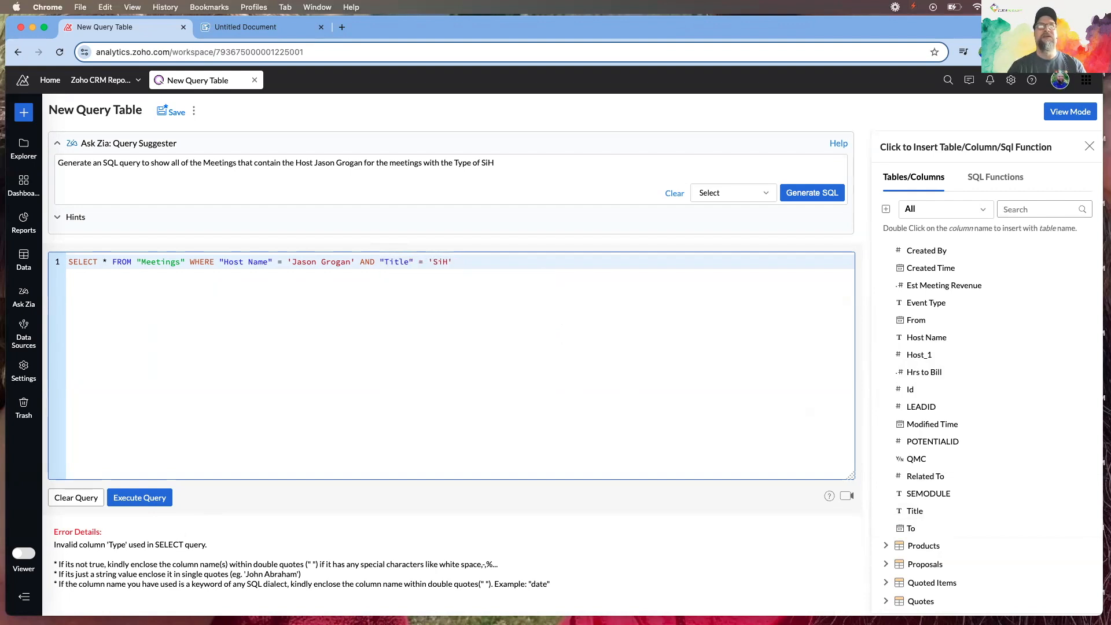
left_click(129, 506)
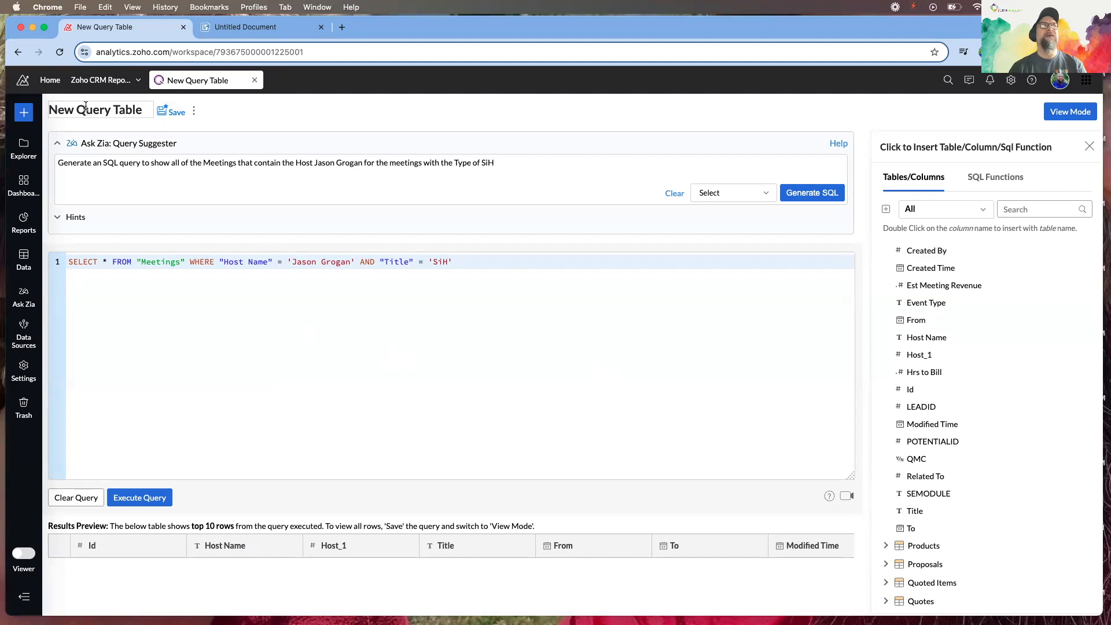
Rename the query table from New Query to 'Test Table'
left_click_drag(49, 110, 109, 112)
type("T")
key("BackSpace")
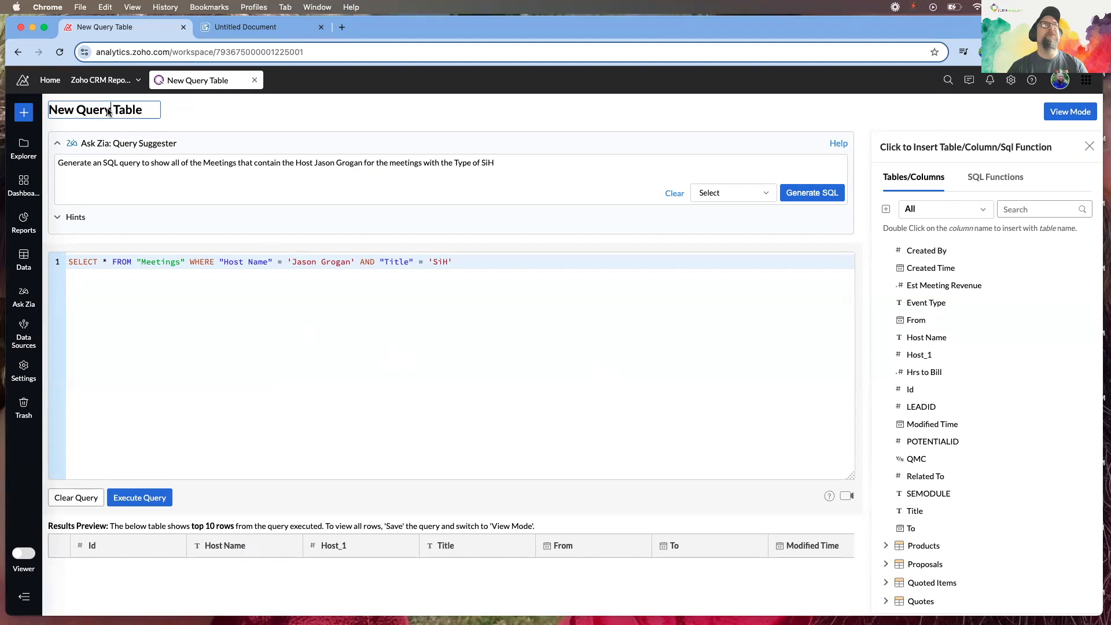
left_click_drag(106, 112, 49, 111)
type("Test")
key("Return")
Save Test Table, check its data in View Mode, and return to Edit Design
left_click(136, 111)
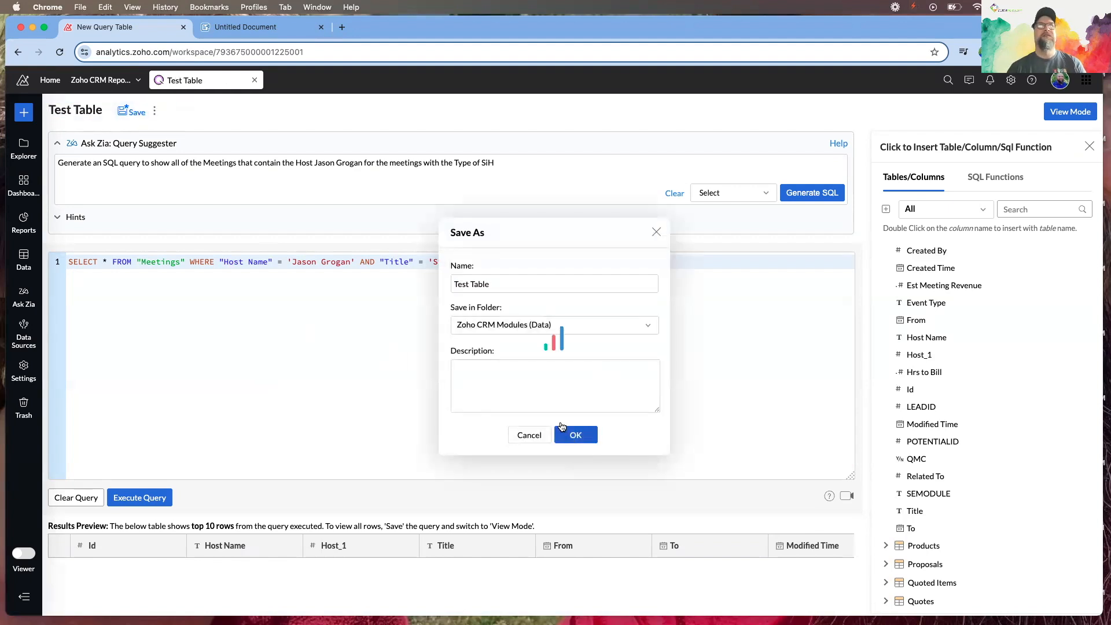
left_click(575, 434)
left_click(907, 114)
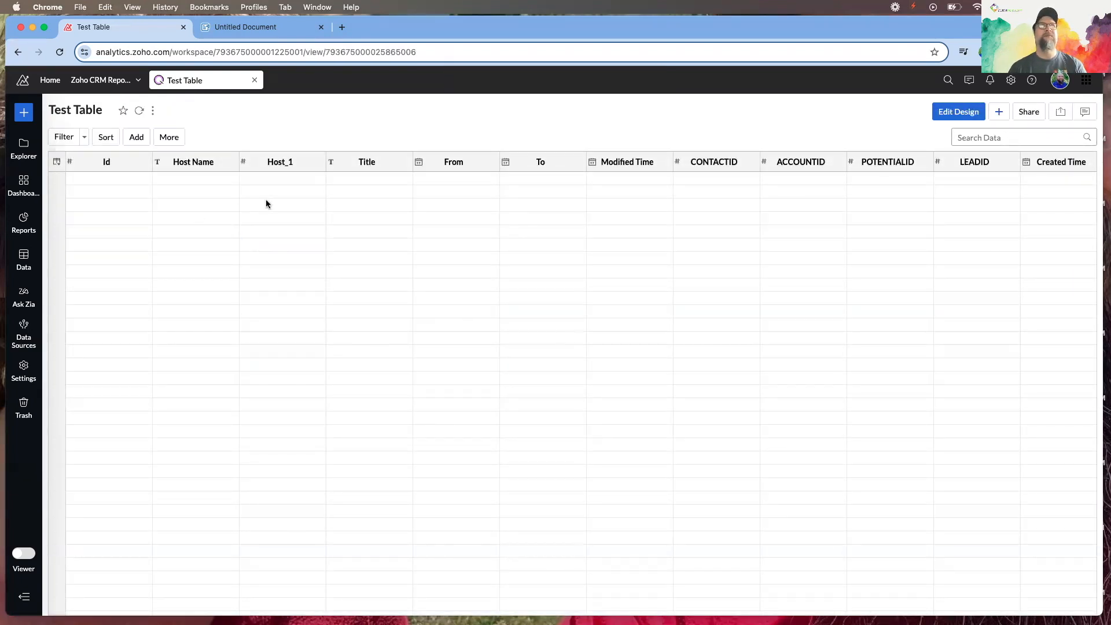
left_click(958, 112)
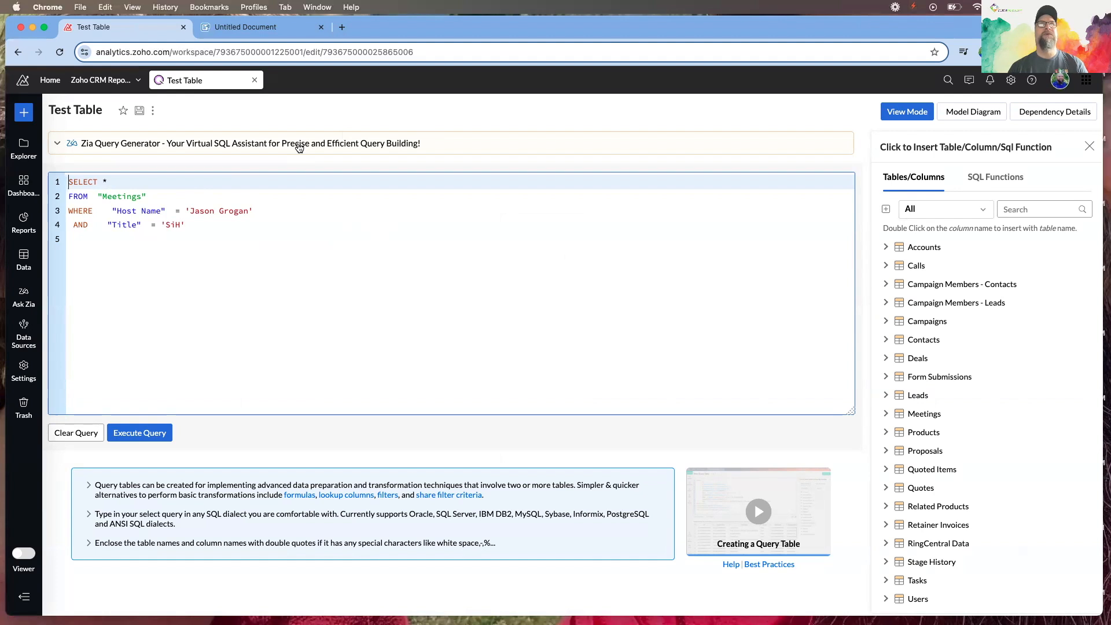
Ask Zia for a Meetings query where Host Name matches the host and Title contains SiH
left_click(132, 153)
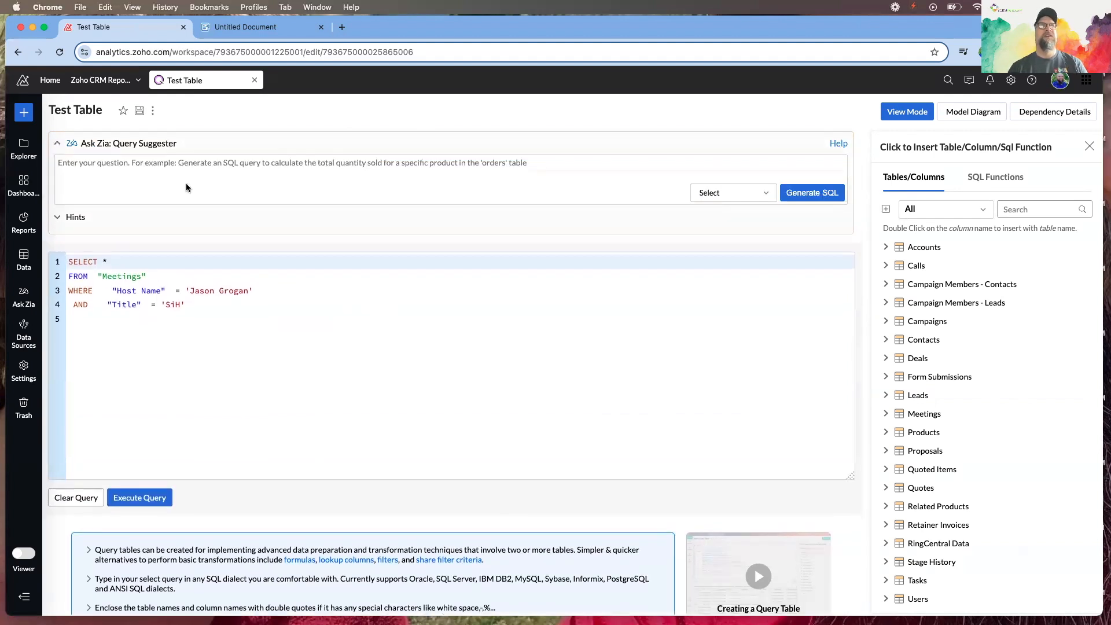
left_click(126, 173)
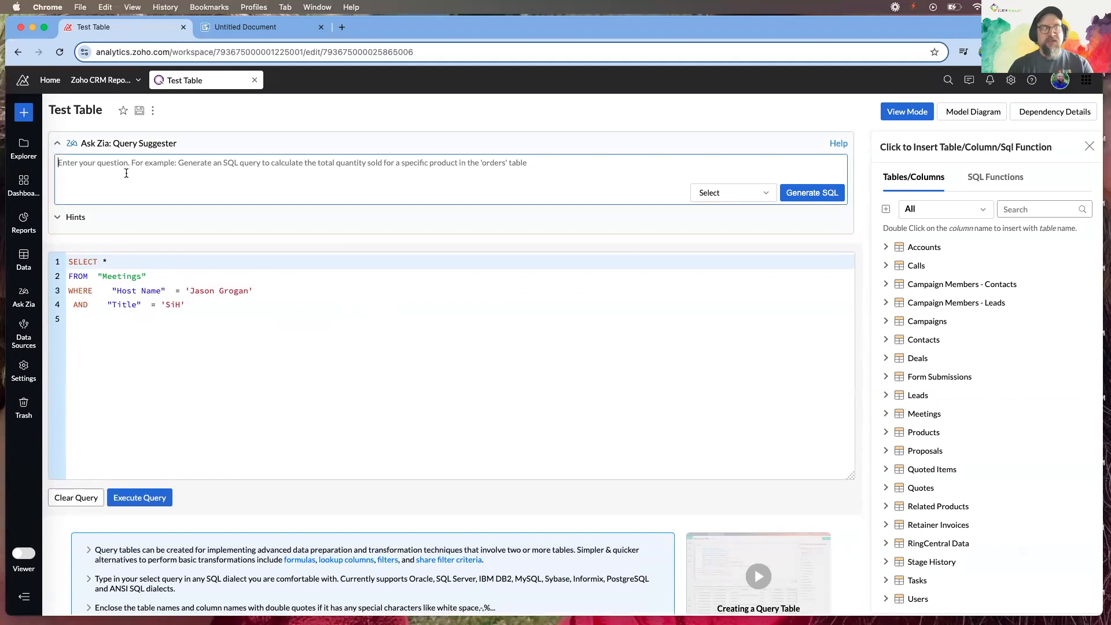
type("Generate a SQL")
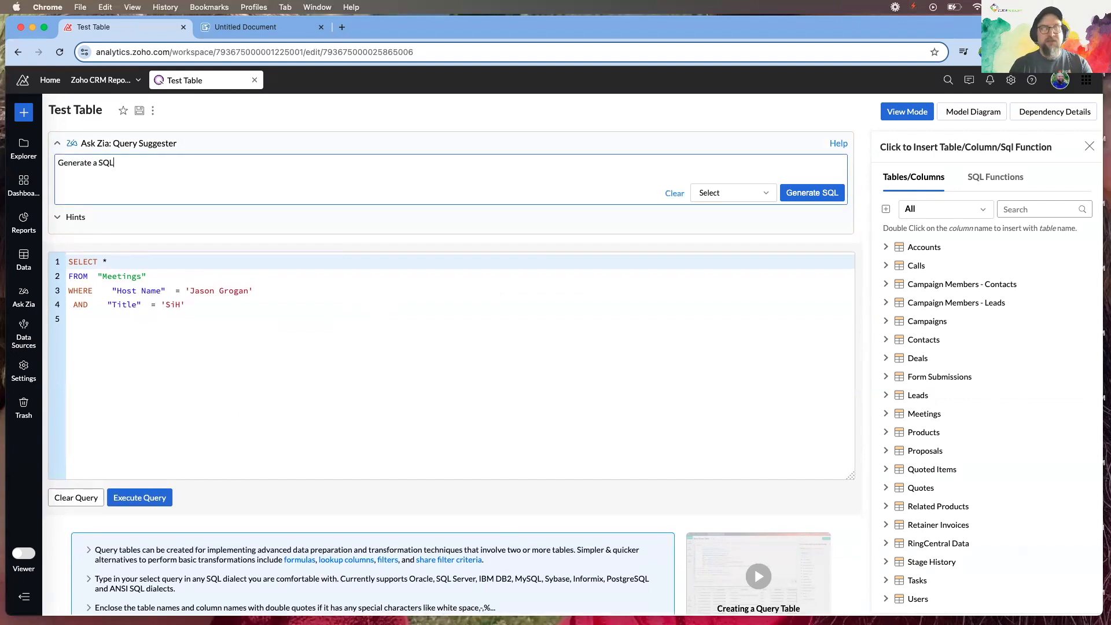
type(" query from ")
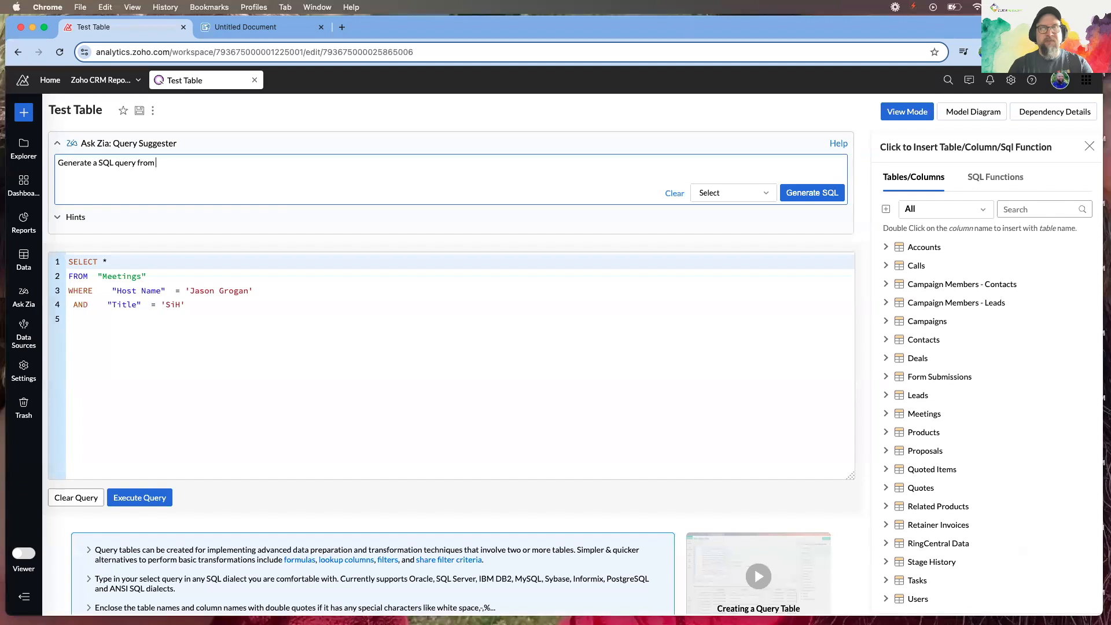
type("the Meetin")
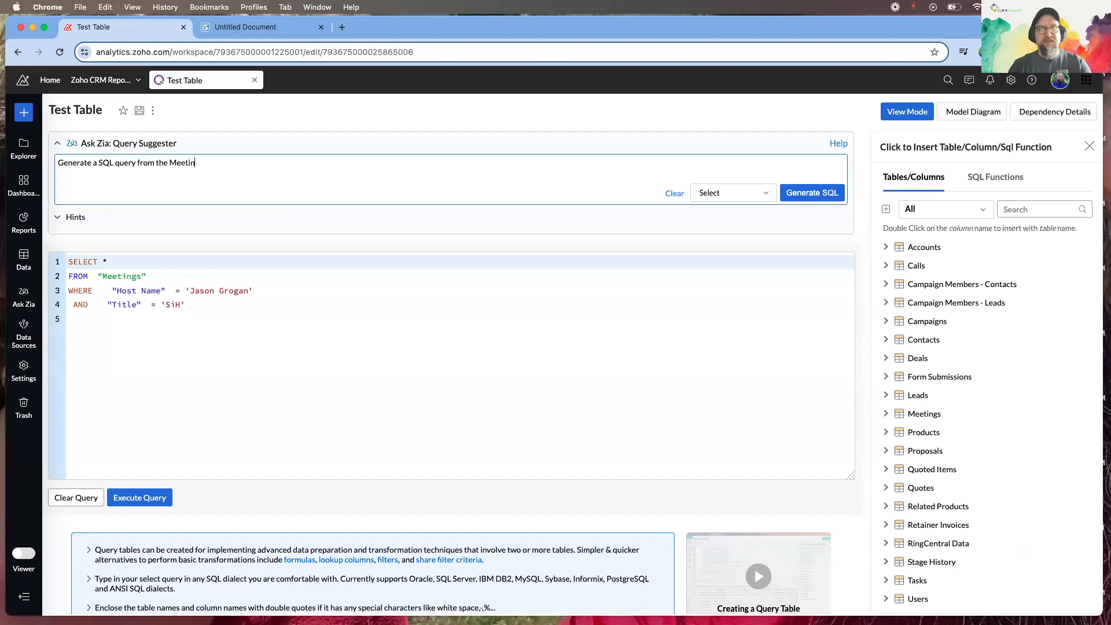
type("gs mo")
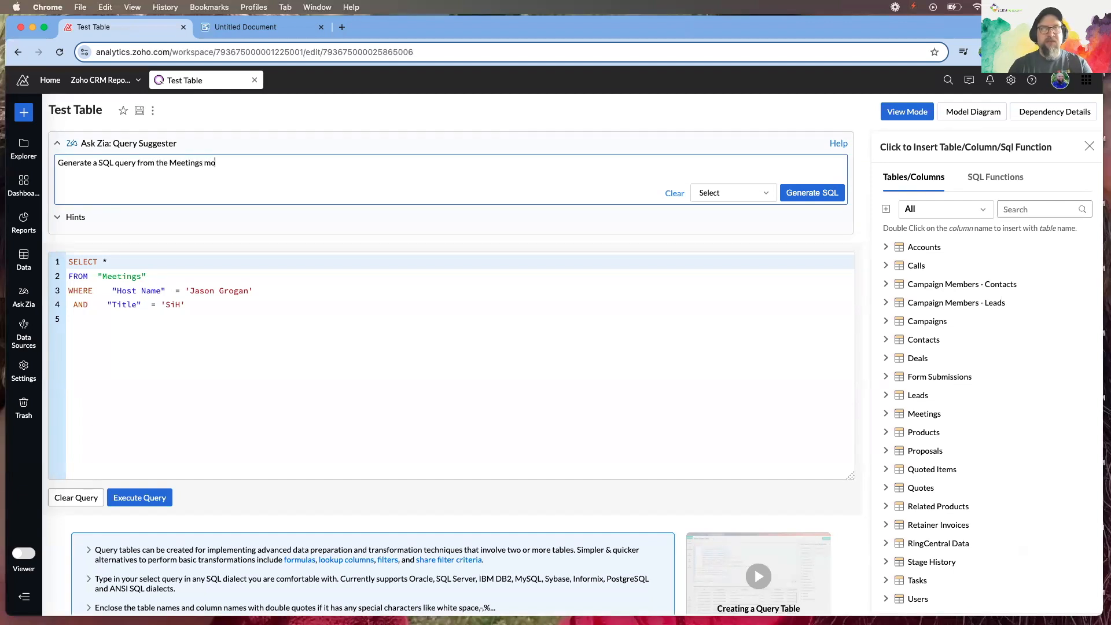
key("BackSpace")
key("BackSpace")
type("table wh")
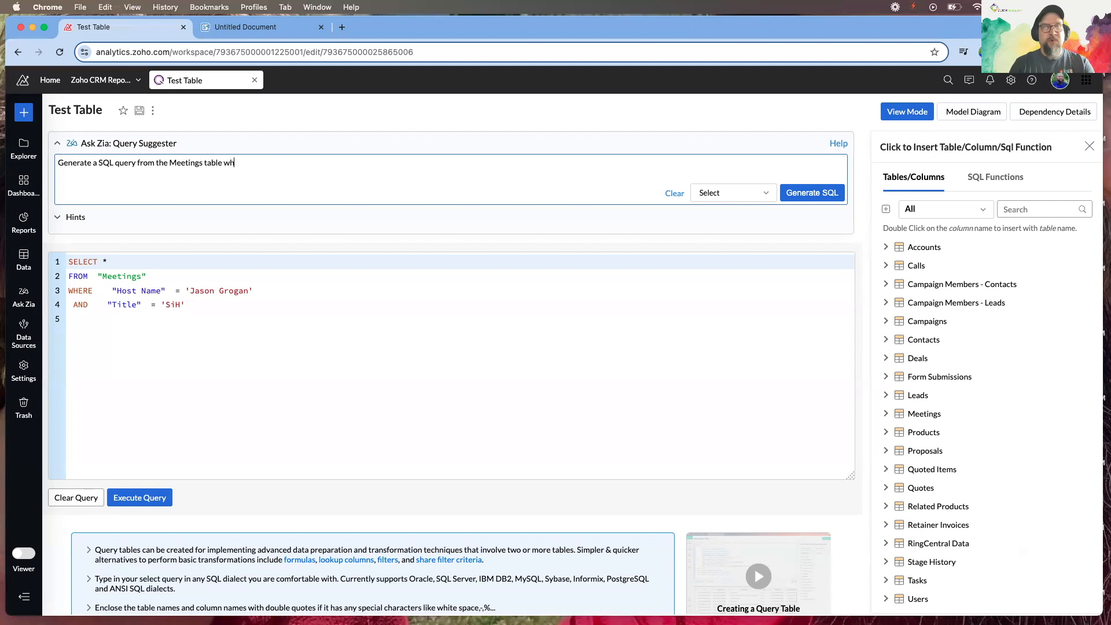
type("ere the H")
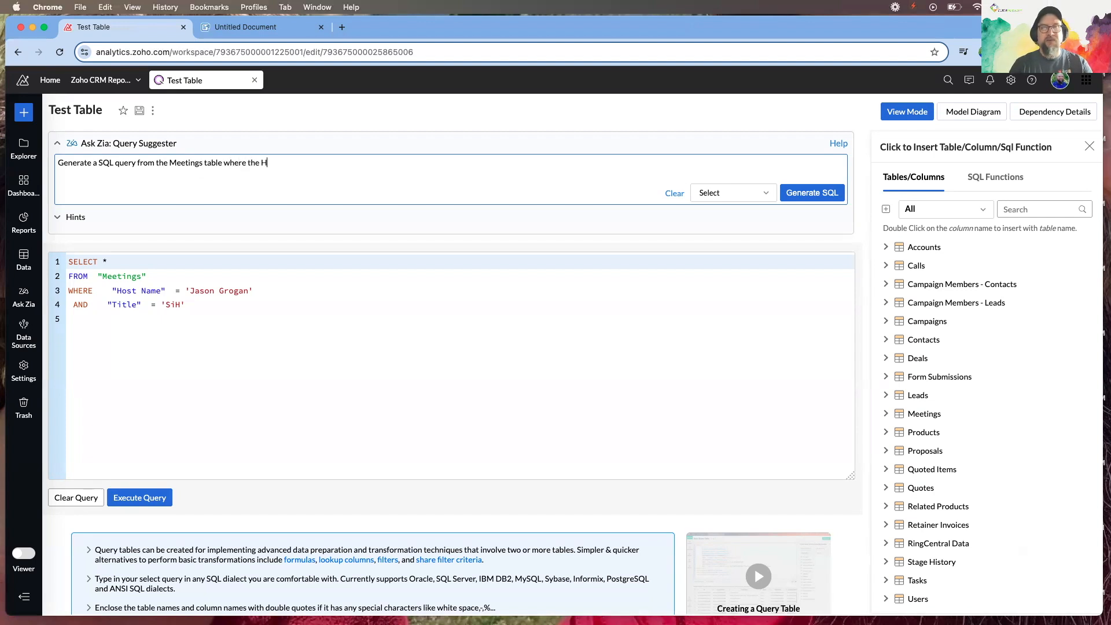
type("ost Nam")
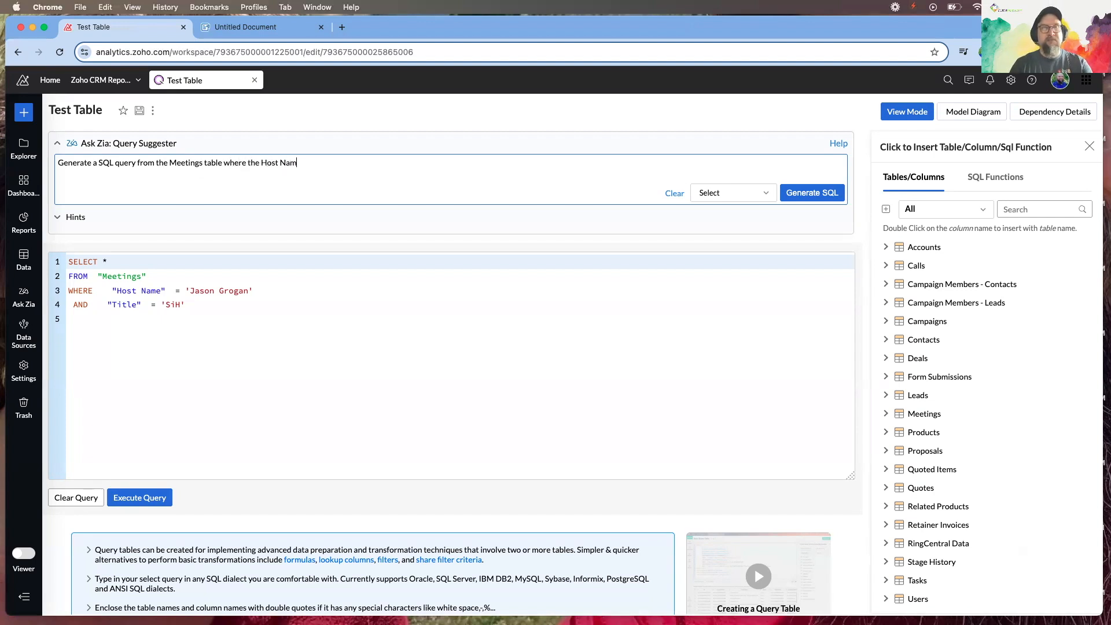
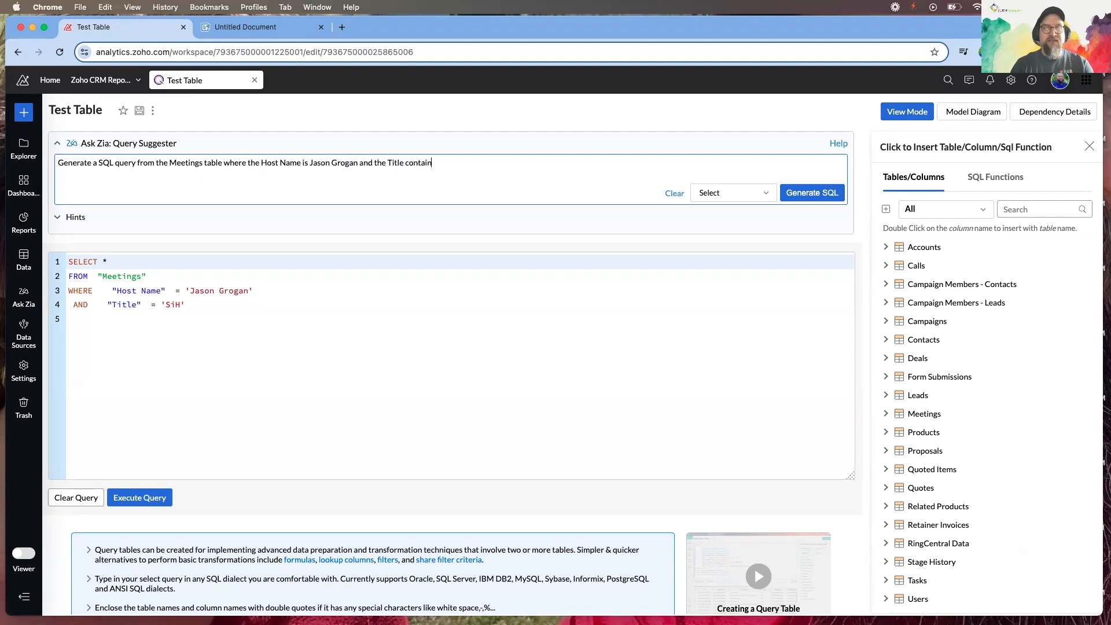
type("s SiH")
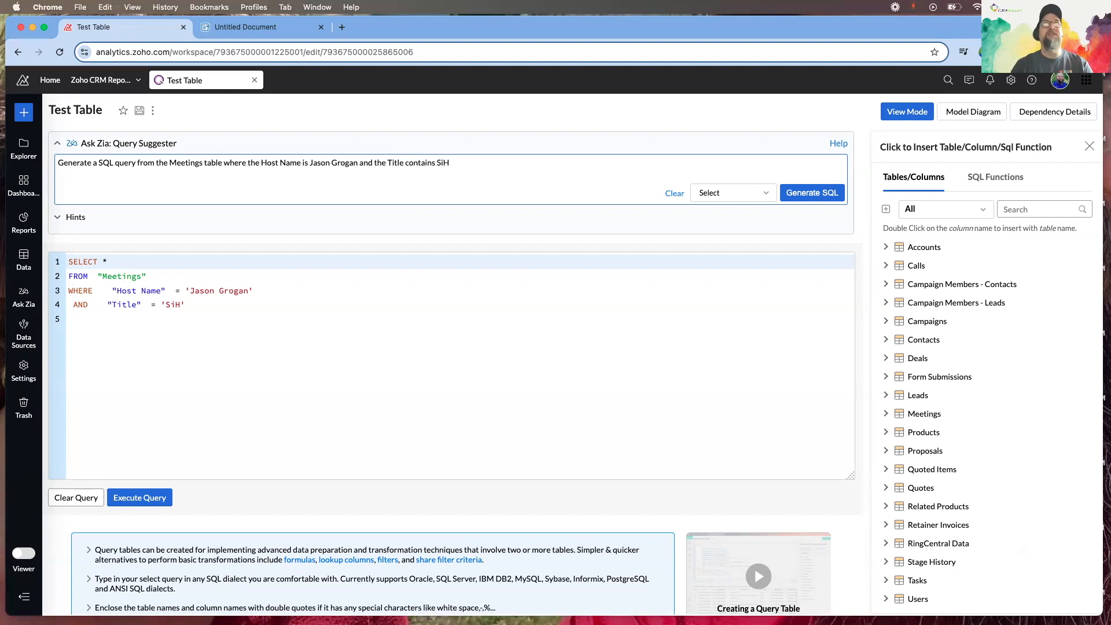
Generate and run Zia's LIKE '%SiH%' query, review the ten meetings, then switch to Writer
left_click(805, 197)
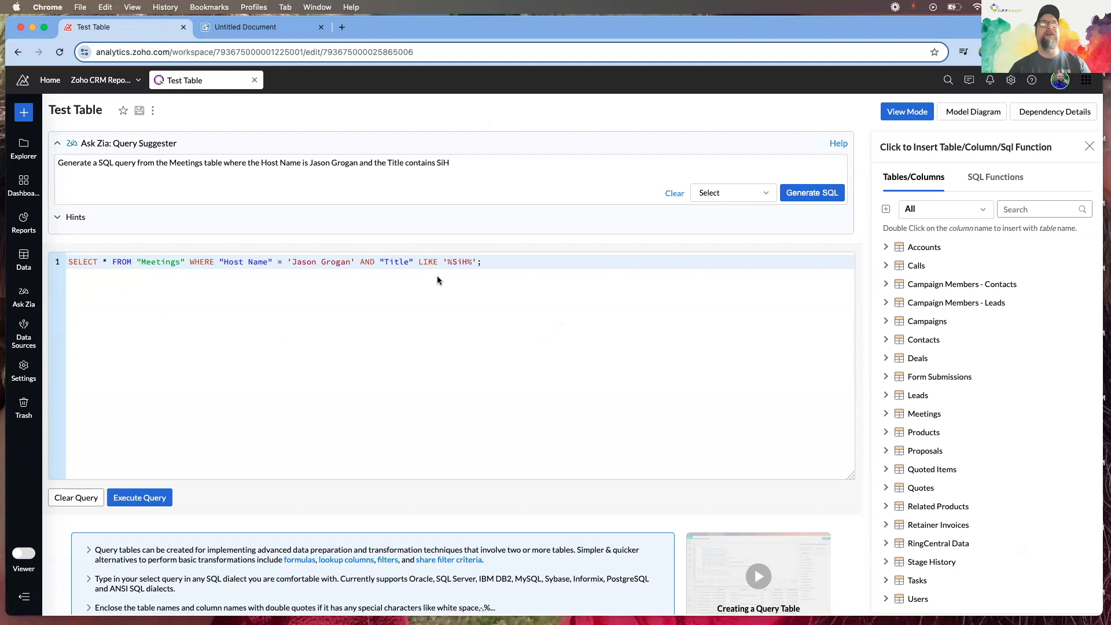
left_click(135, 499)
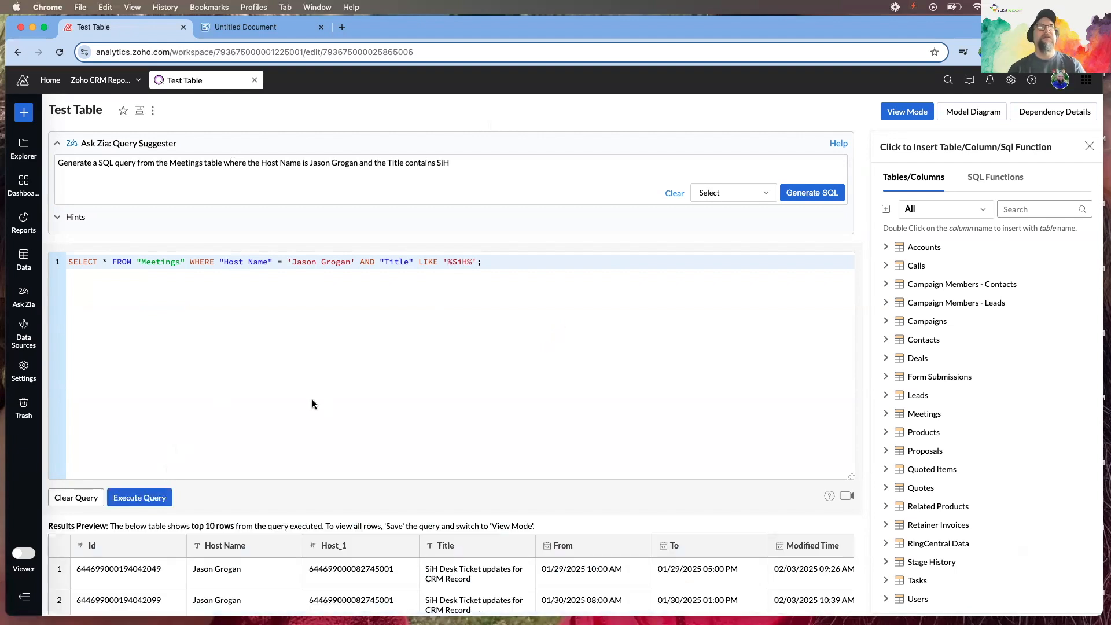
scroll(300, 447, "down", 1)
scroll(301, 447, "down", 5)
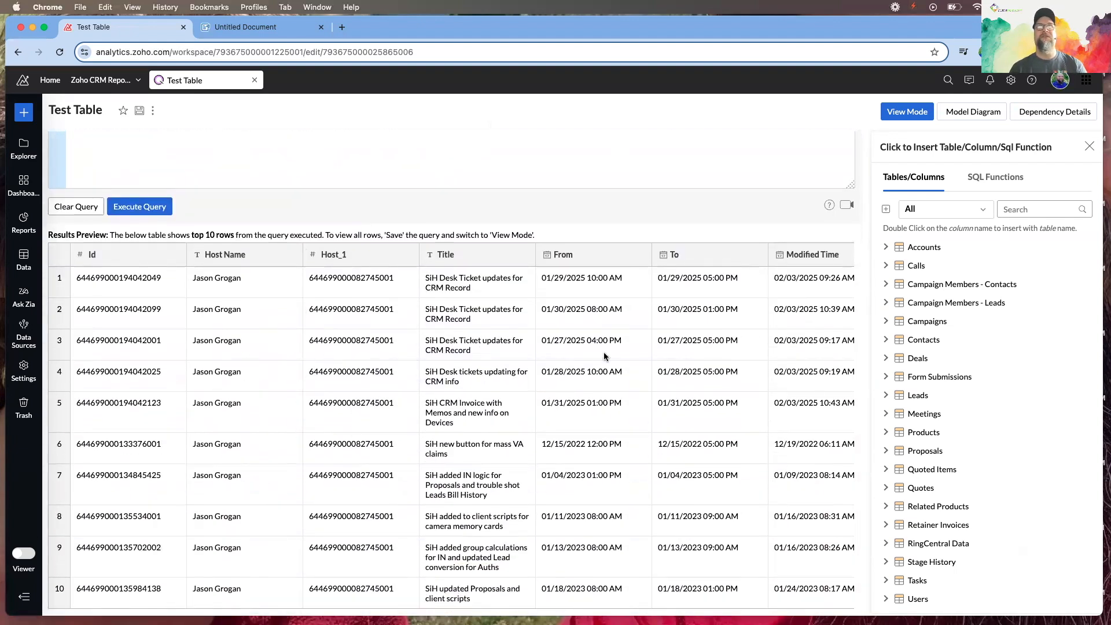
scroll(615, 428, "up", 5)
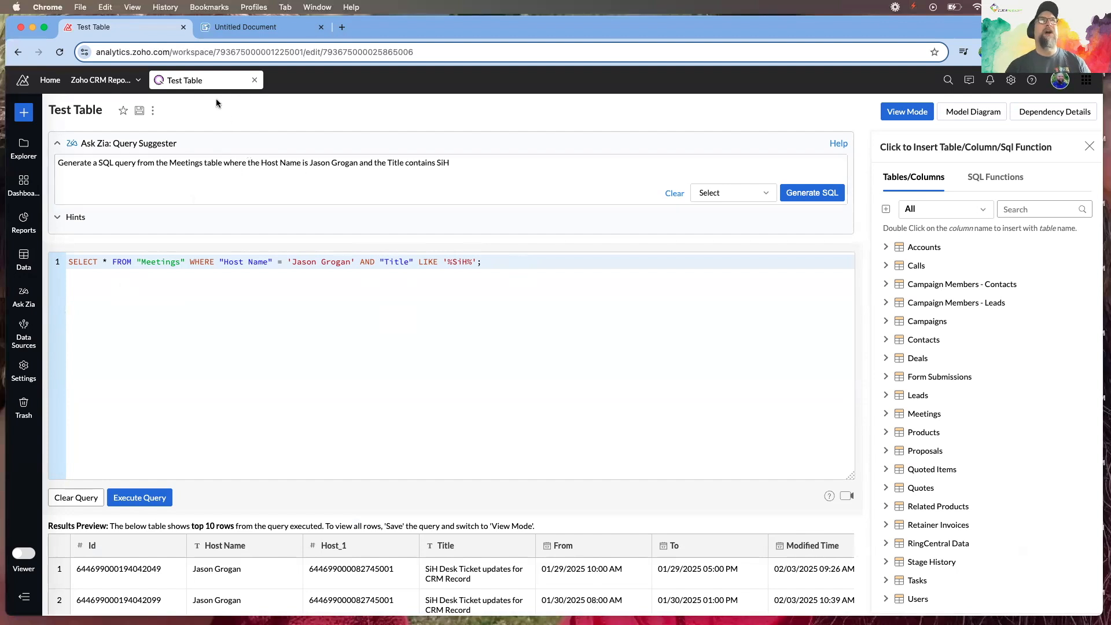
left_click(245, 26)
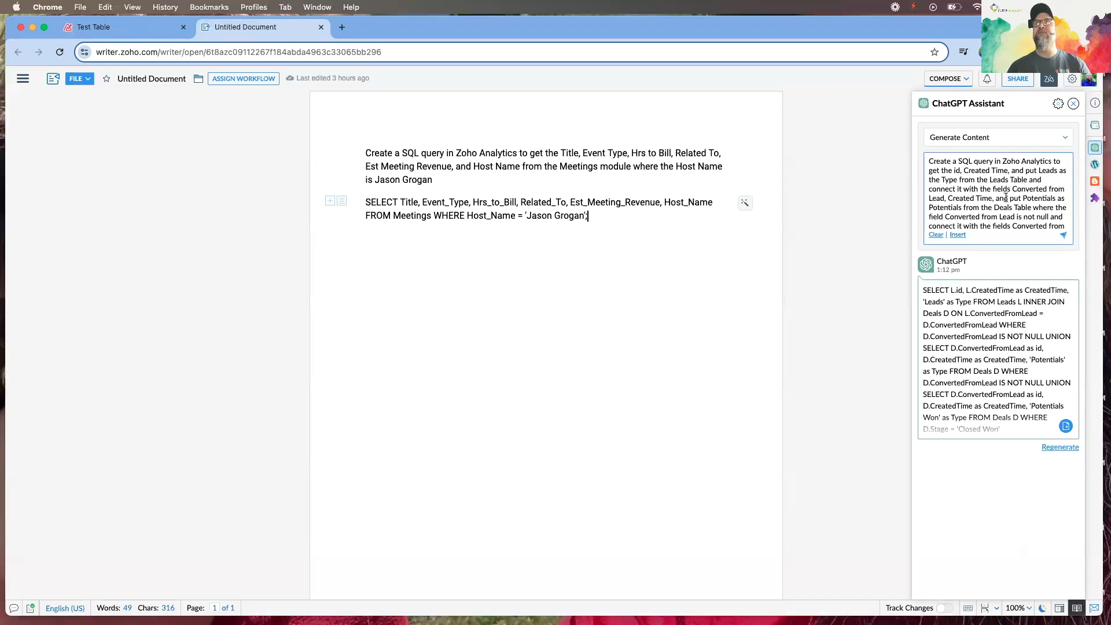
scroll(974, 199, "down", 4)
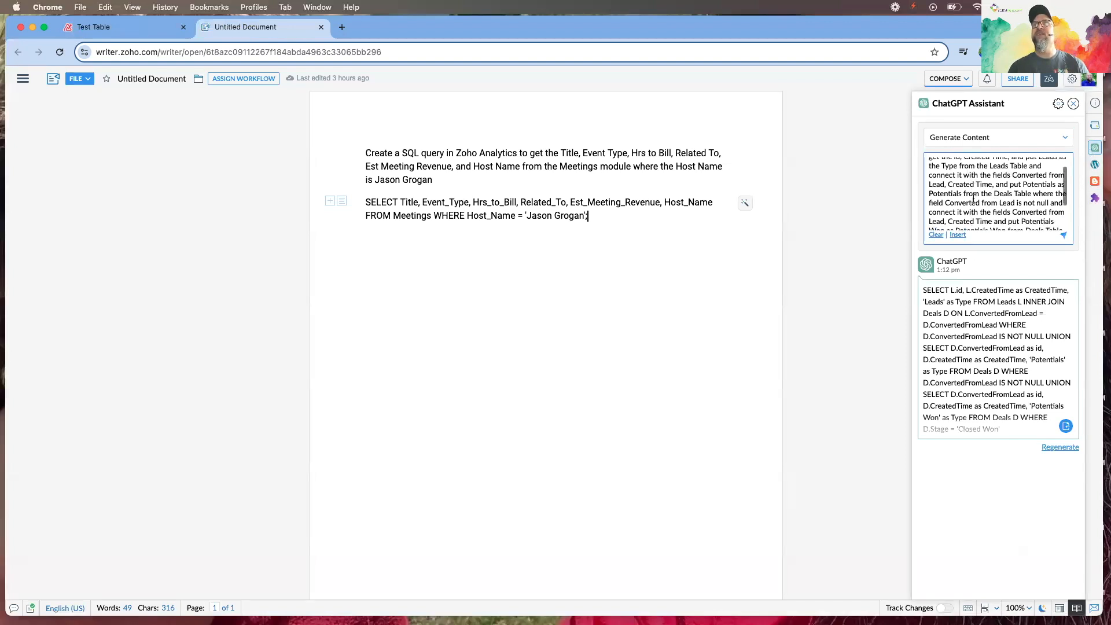
scroll(975, 199, "up", 5)
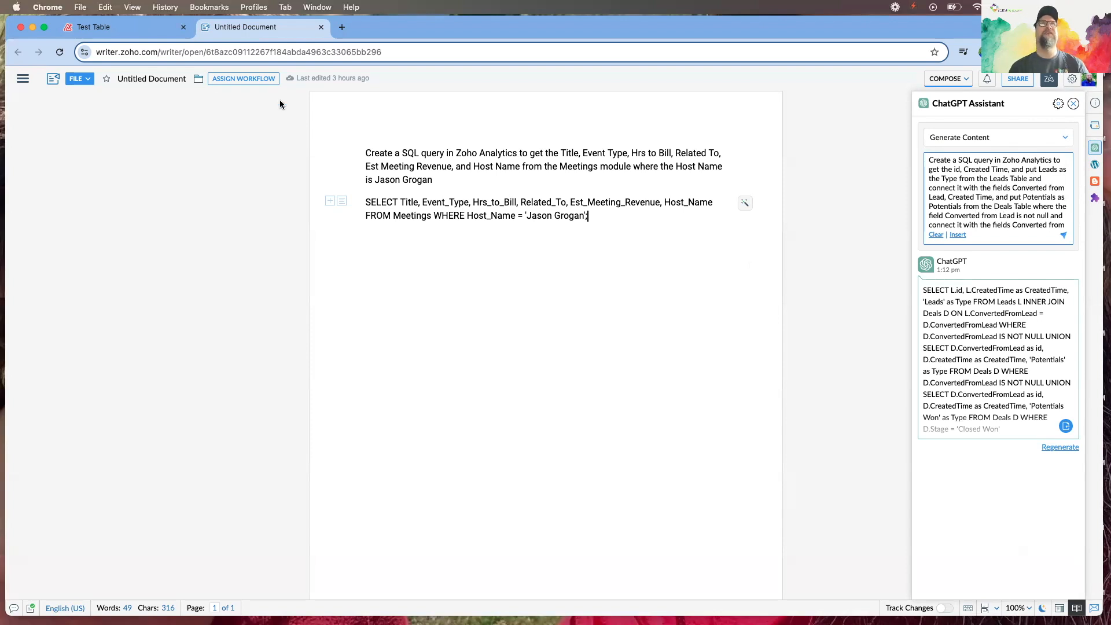
Go back to the Test Table browser tab with its SiH meetings preview
left_click(123, 28)
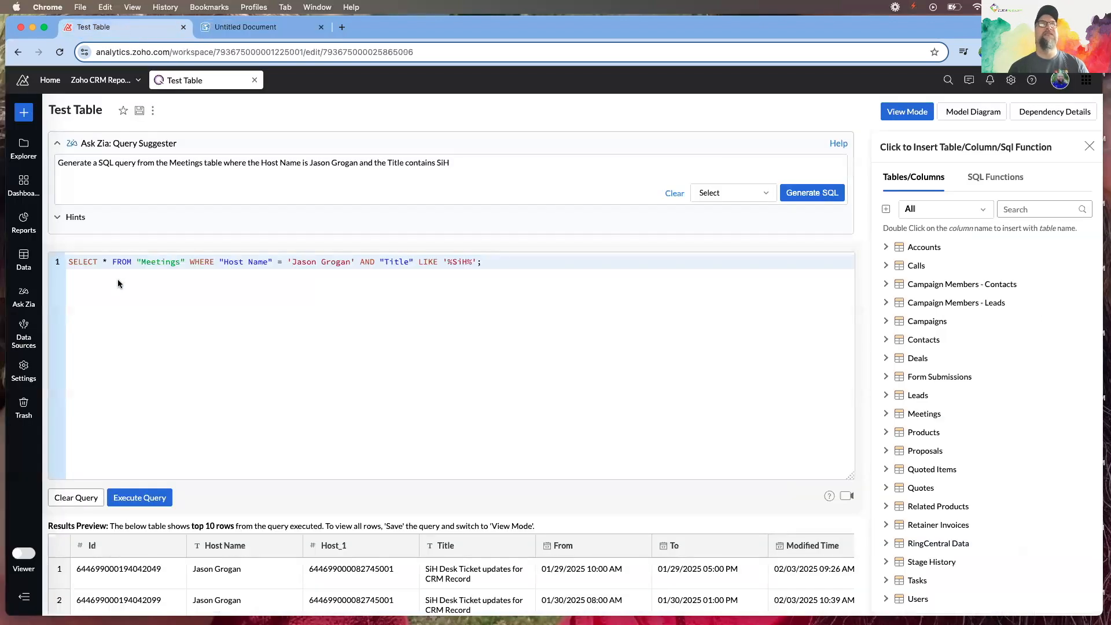